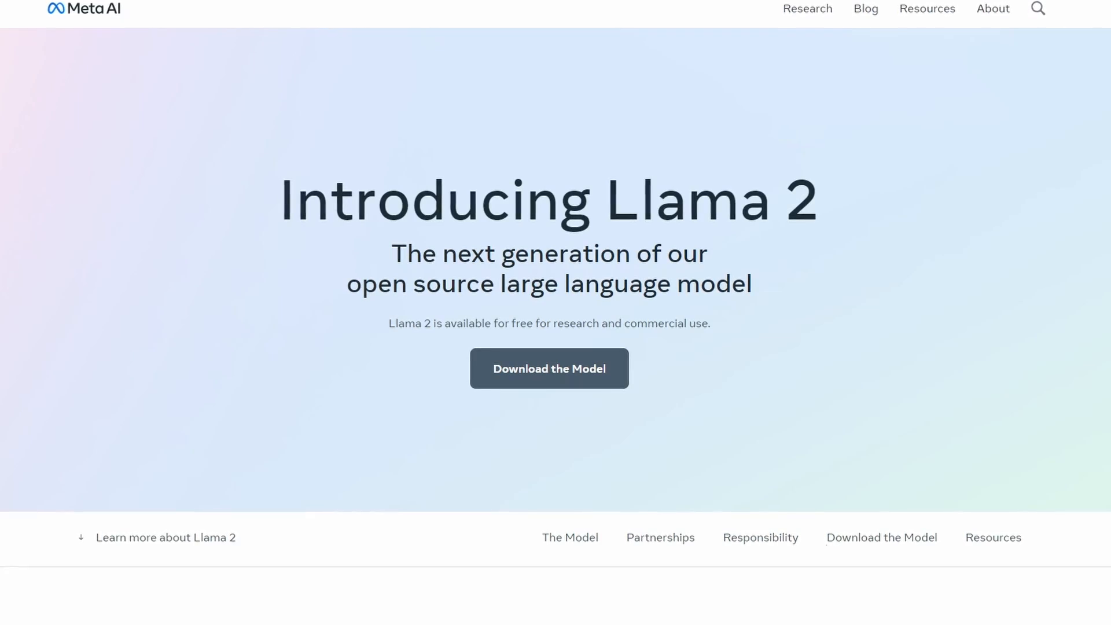
# - Review the Llama 2 page's overview of model sizes, pretraining and chat fine-tuning
pyautogui.scroll(-2, 1095, 154)
pyautogui.scroll(-10, 556, 312)
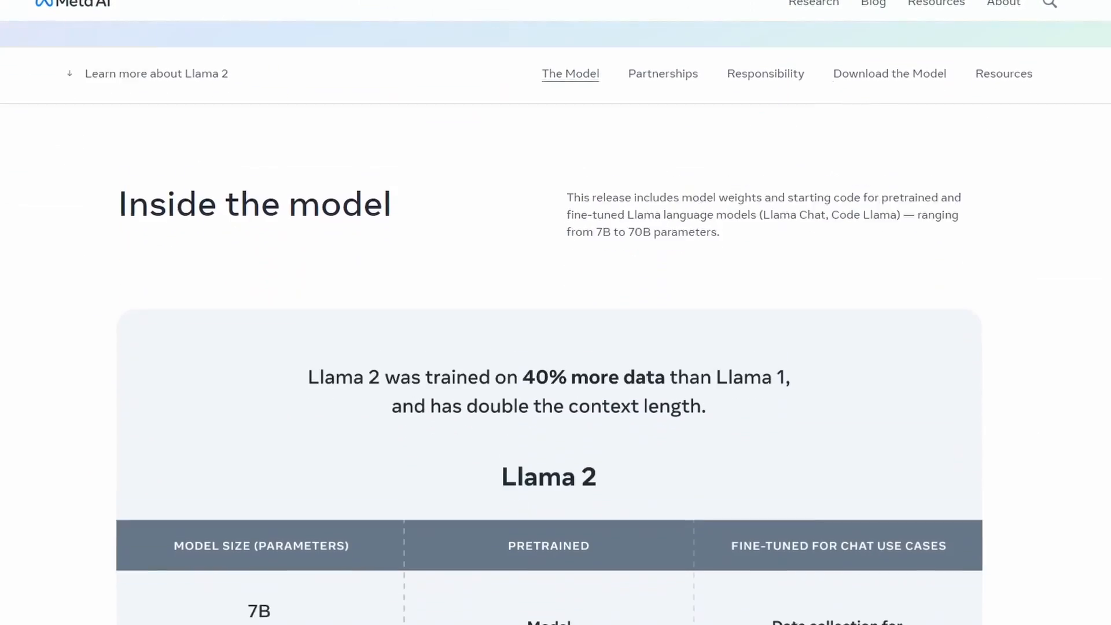
pyautogui.scroll(-1, 555, 313)
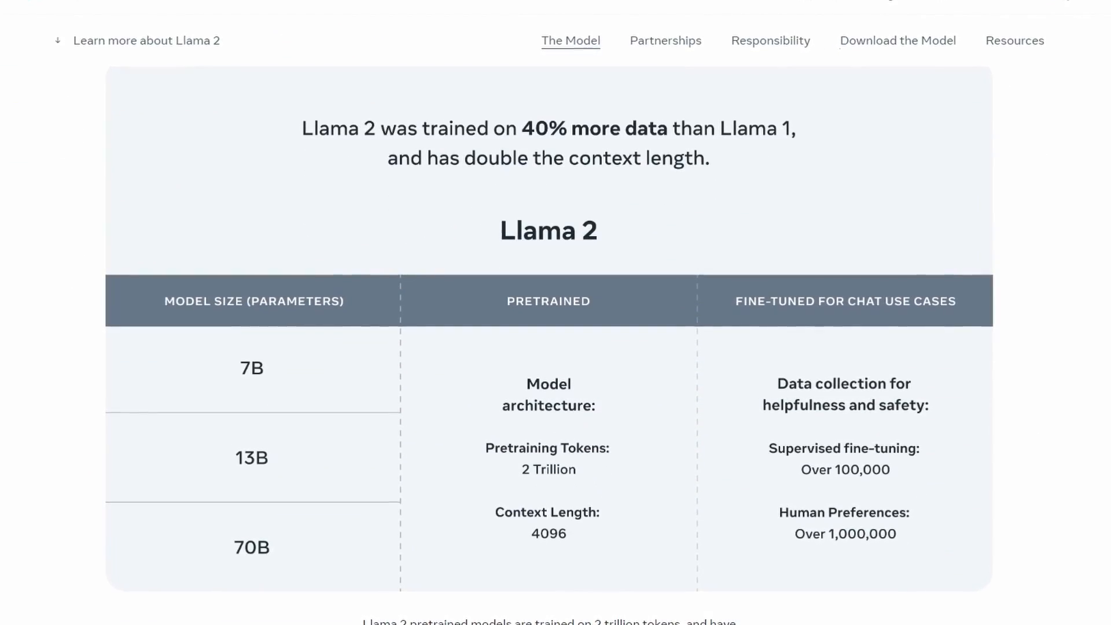
pyautogui.scroll(-10, 556, 313)
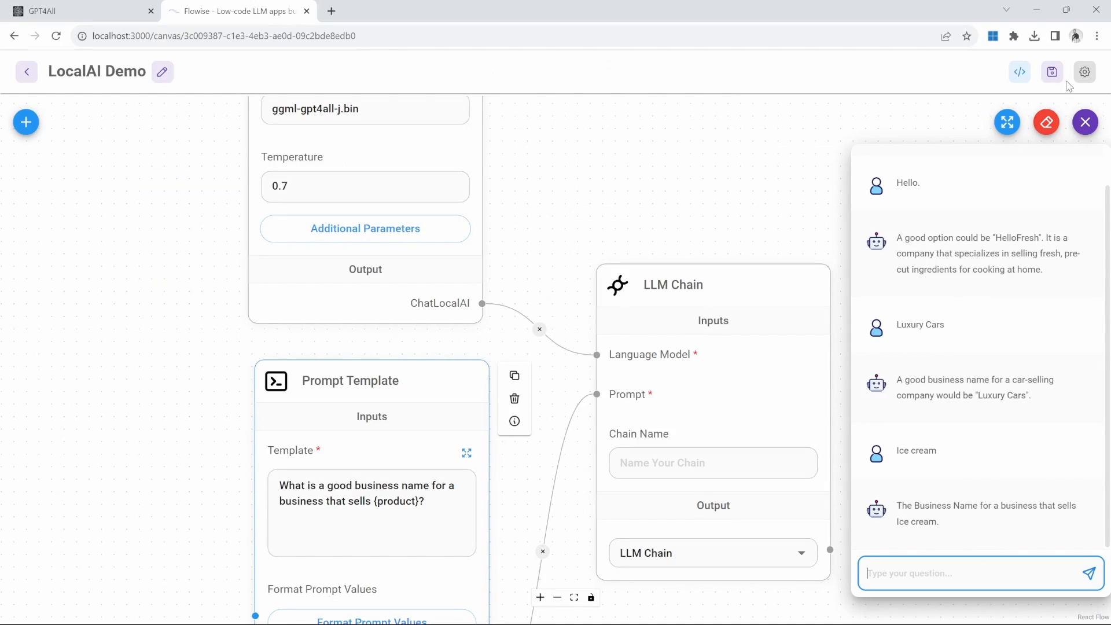
# - Clear all chat history of the LocalAI Demo chatflow in Flowise and bring its Prompt Template node into view
pyautogui.click(1048, 126)
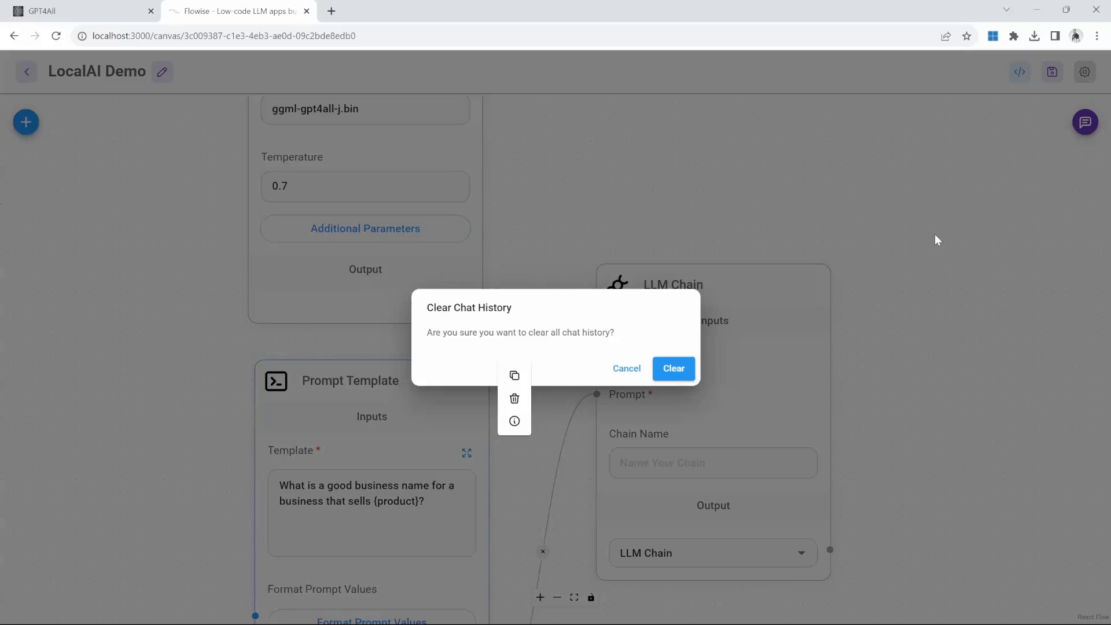
pyautogui.click(675, 368)
pyautogui.moveTo(749, 206); pyautogui.dragTo(789, 154)
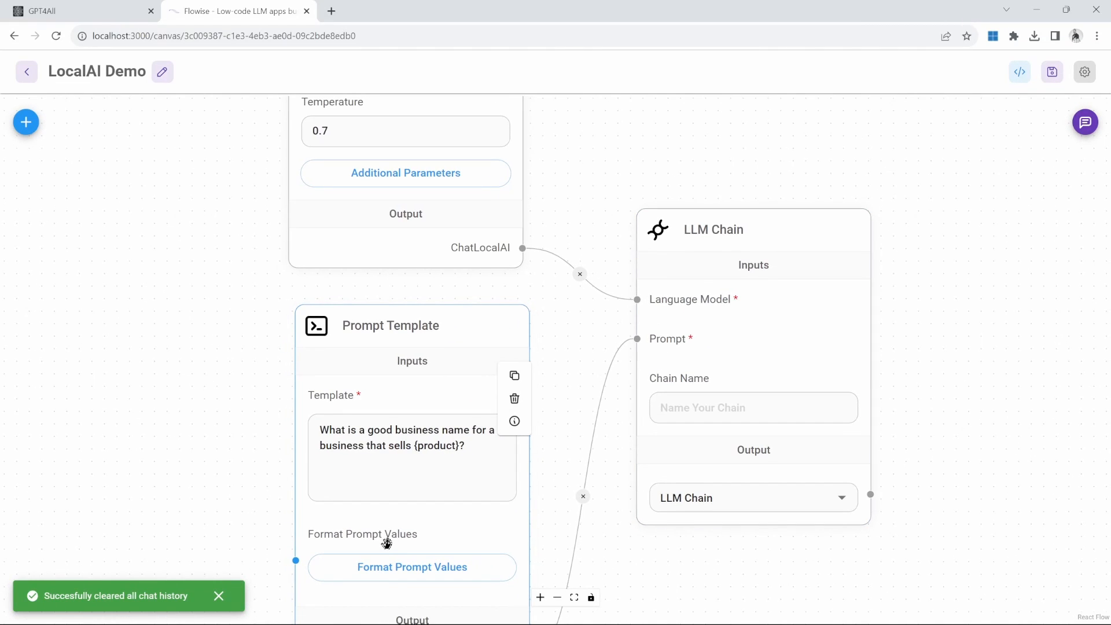
# - Save the LocalAI Demo chatflow with its prompt template and reopen the chat window
pyautogui.click(499, 447)
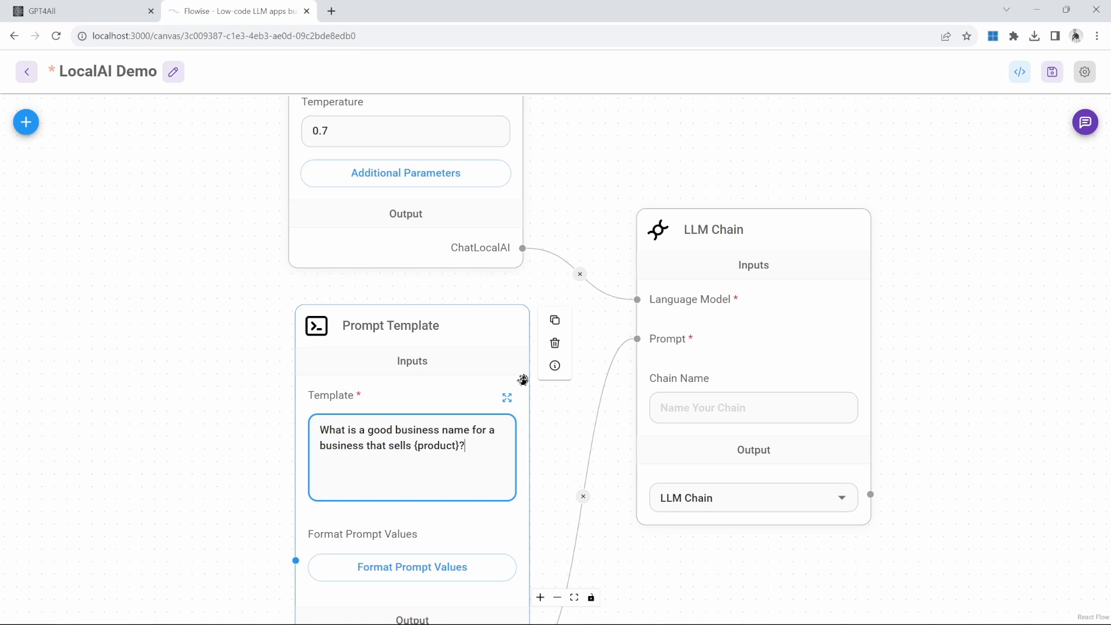
pyautogui.click(1052, 74)
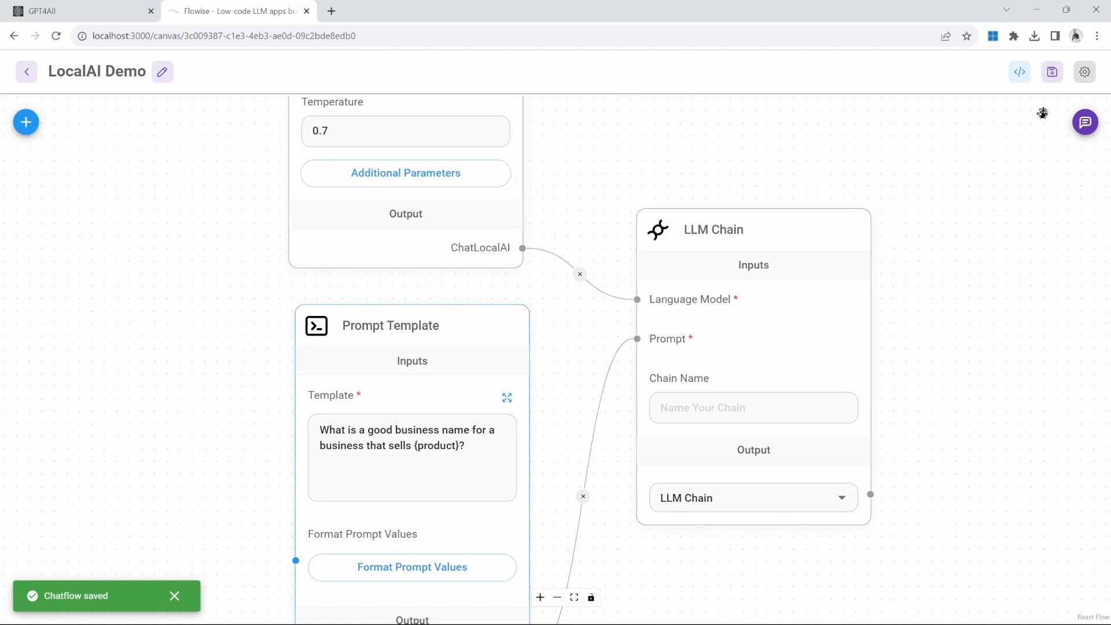
pyautogui.click(1086, 122)
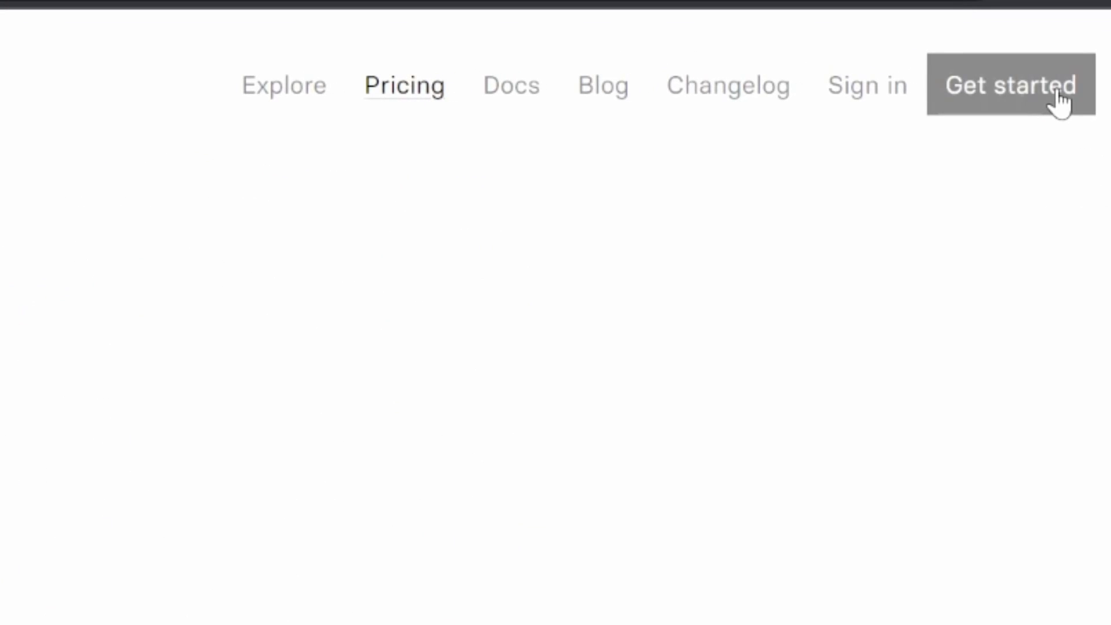
# - Get started on Replicate and open the account's API tokens page
pyautogui.click(1061, 102)
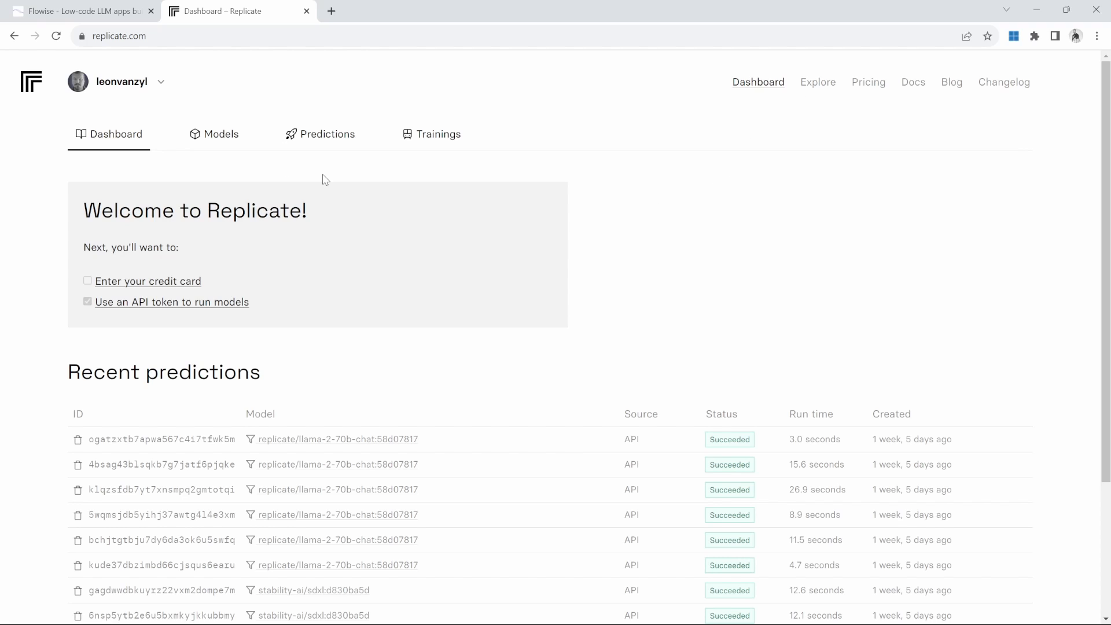
pyautogui.click(155, 81)
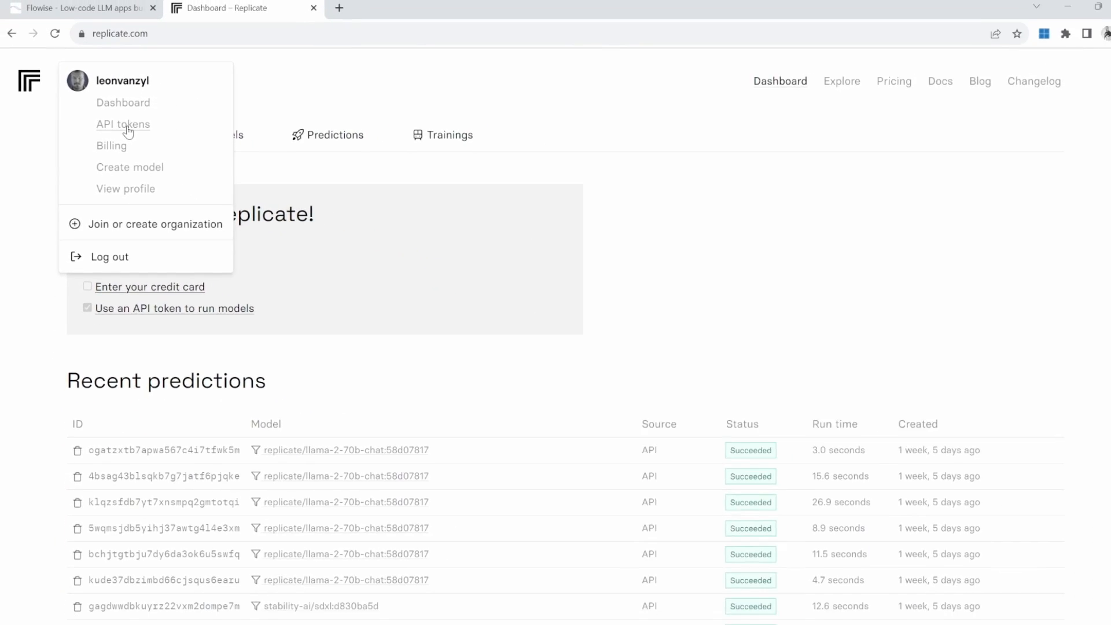
pyautogui.click(128, 131)
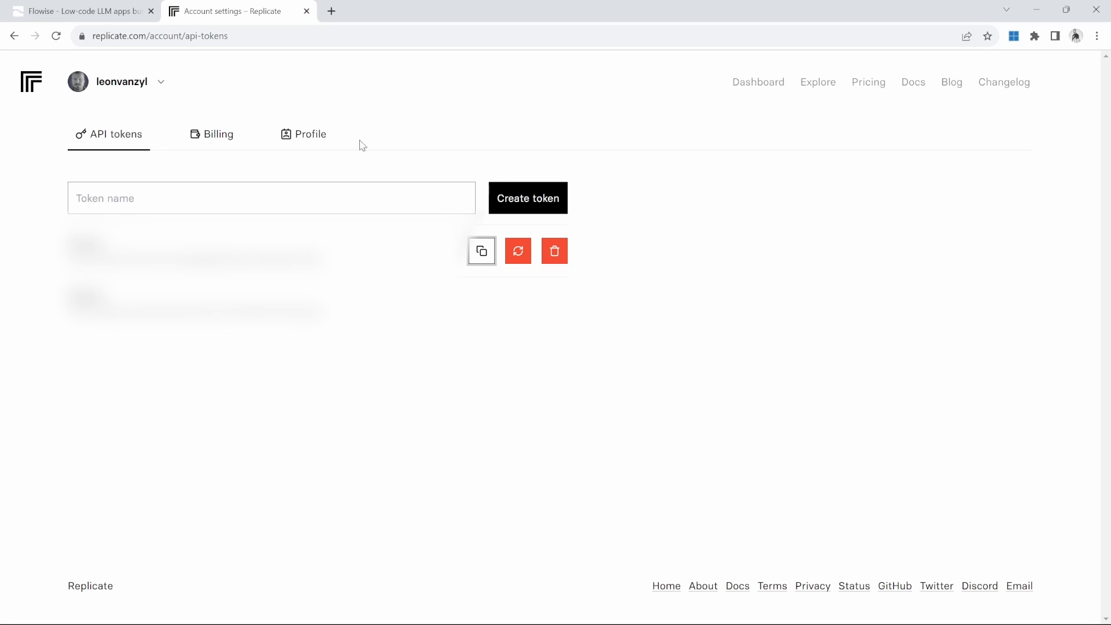
# - Switch to Flowise and start a new credential of the Replicate API type, searching for "replica"
pyautogui.click(33, 10)
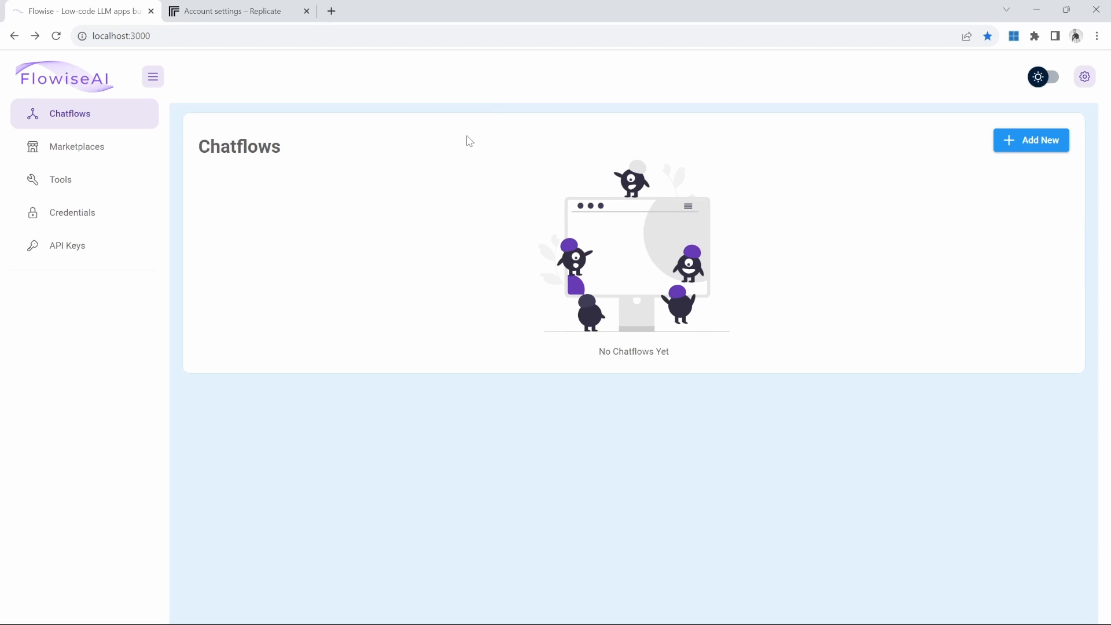
pyautogui.click(71, 219)
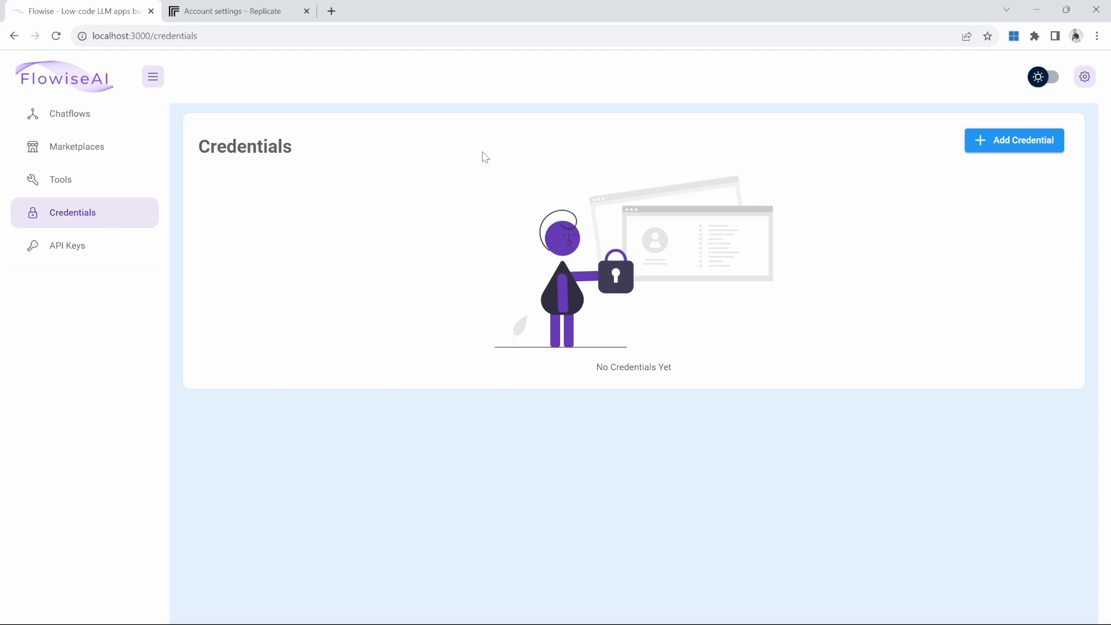
pyautogui.click(1012, 156)
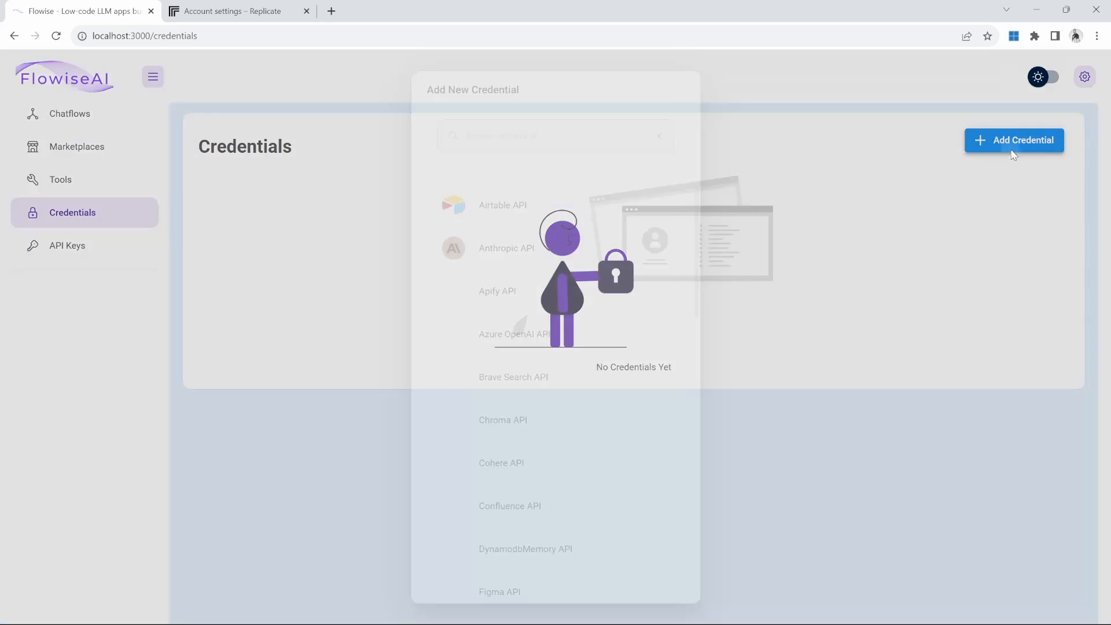
pyautogui.write('replica')
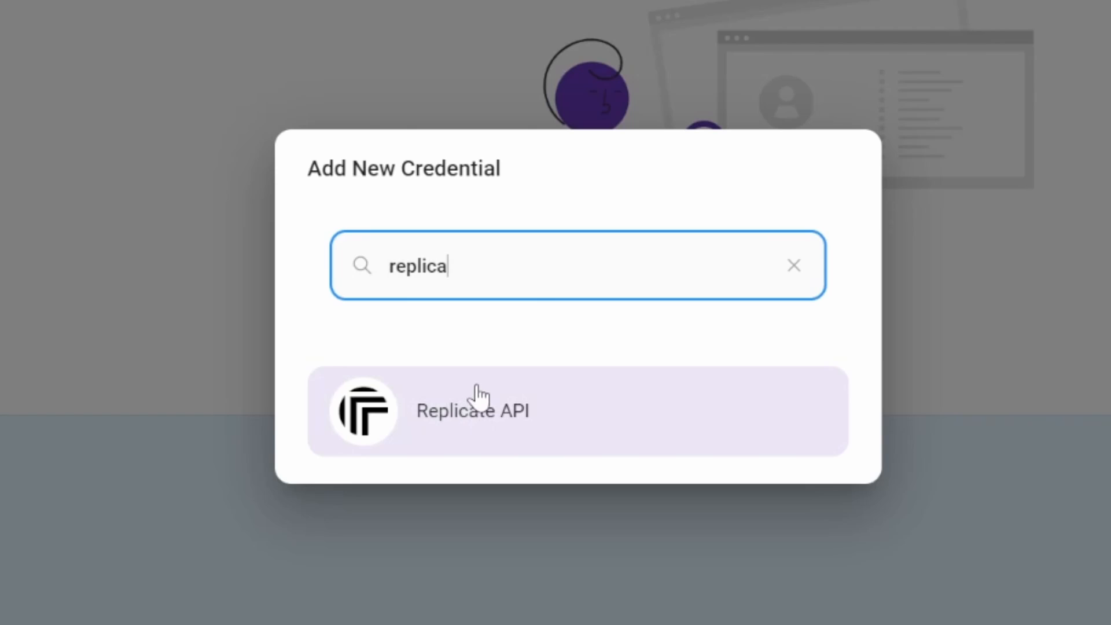
pyautogui.click(471, 442)
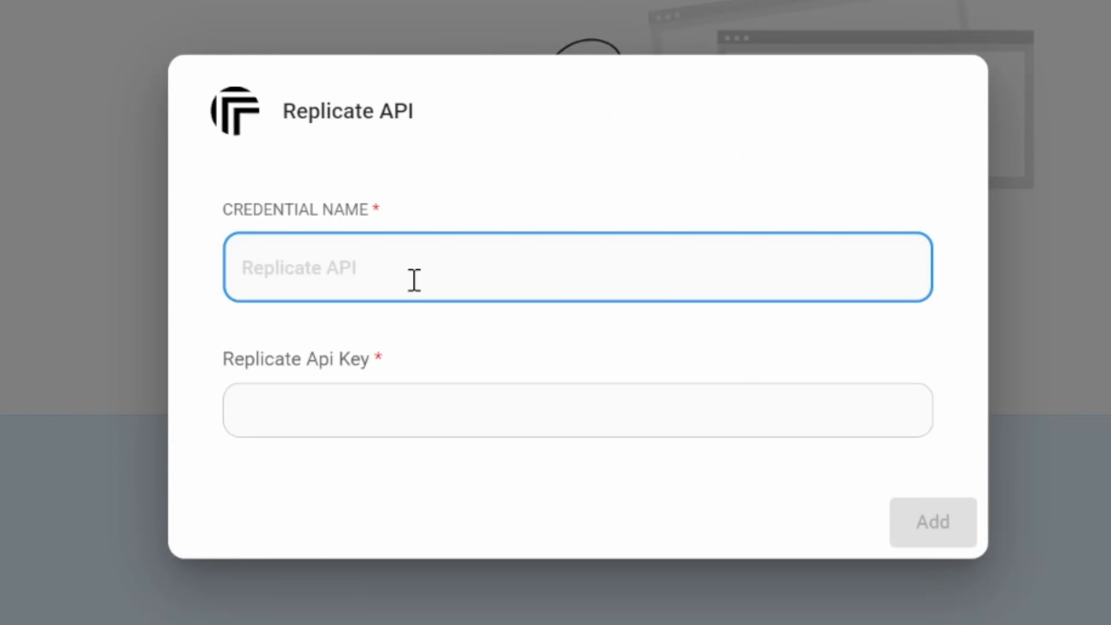
# - Name the credential Replicate API, paste the Replicate API key and add the credential
pyautogui.hotkey('ctrl', 'v')
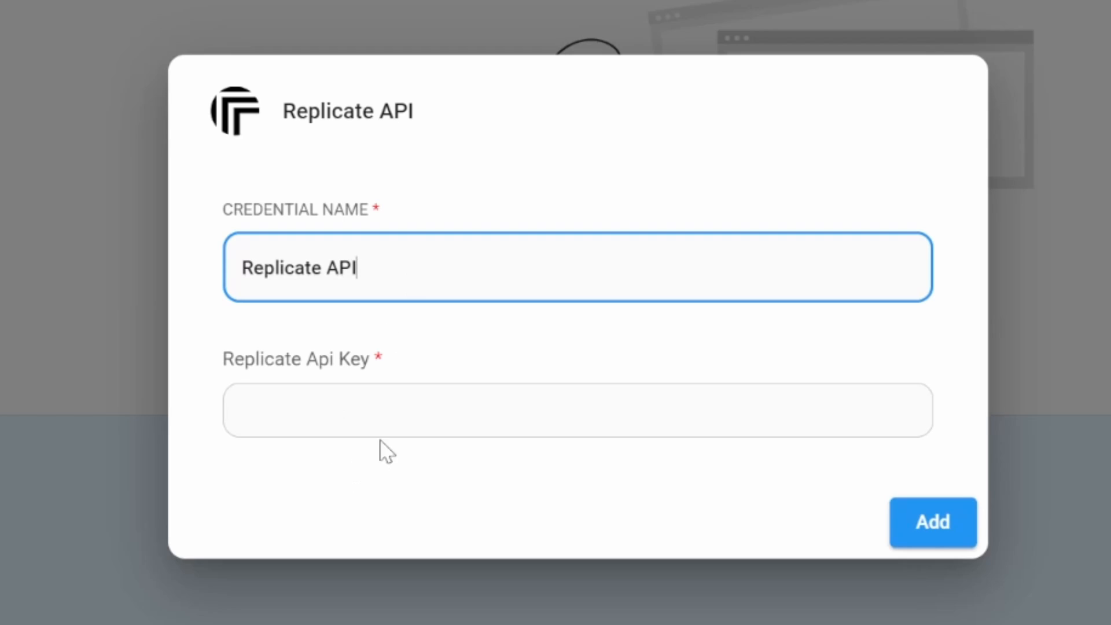
pyautogui.click(436, 394)
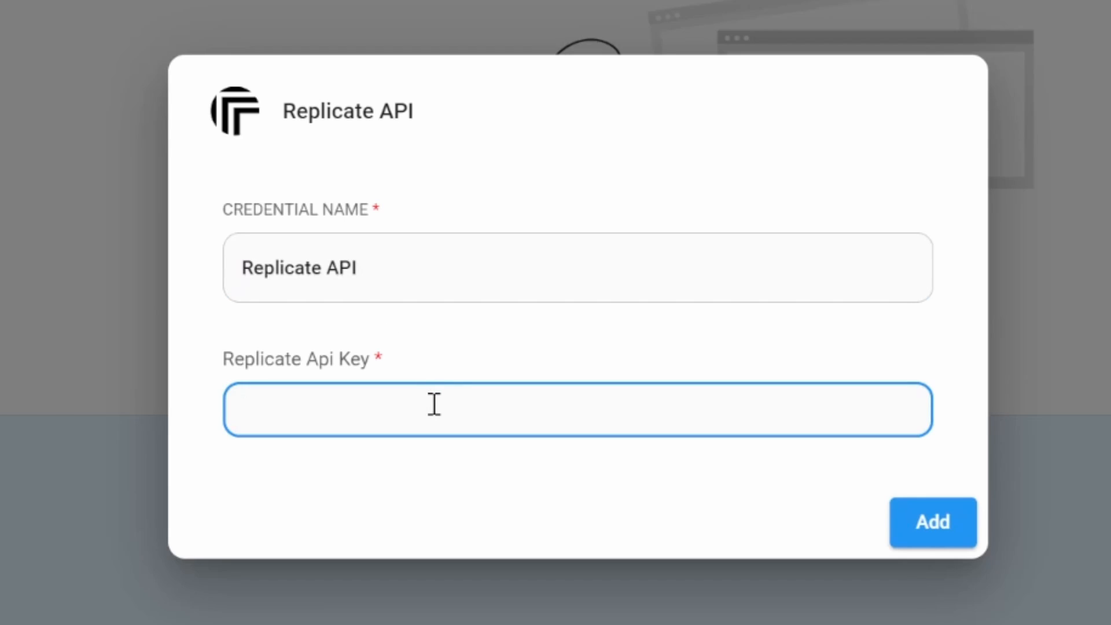
pyautogui.hotkey('ctrl', 'v')
pyautogui.click(926, 532)
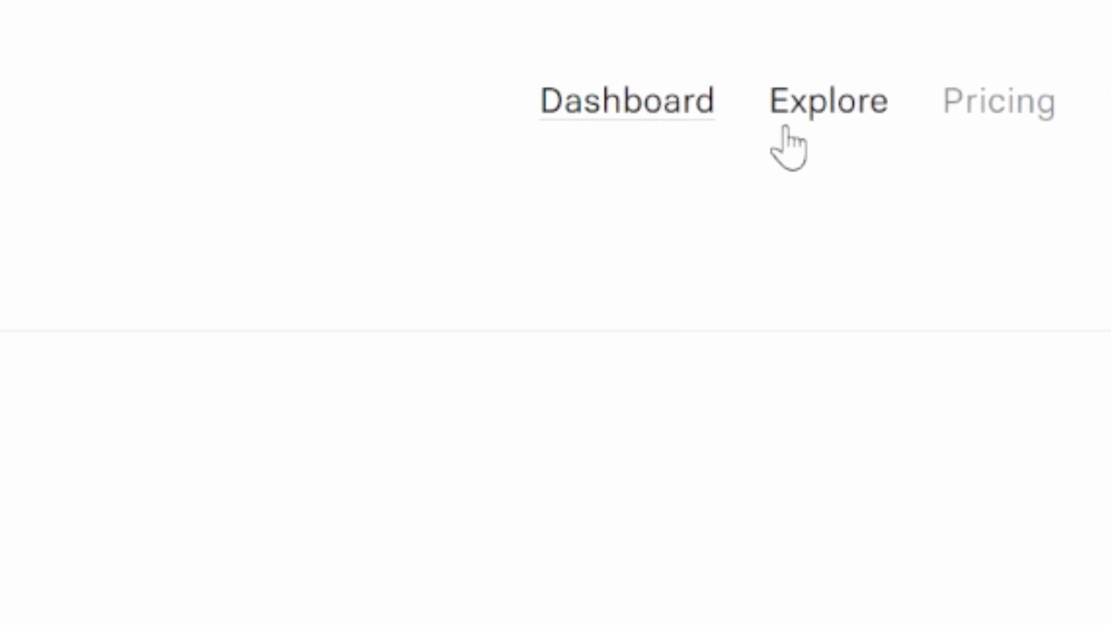
# - Explore the models on Replicate and open the replicate/llama-2-70b-chat model
pyautogui.click(825, 113)
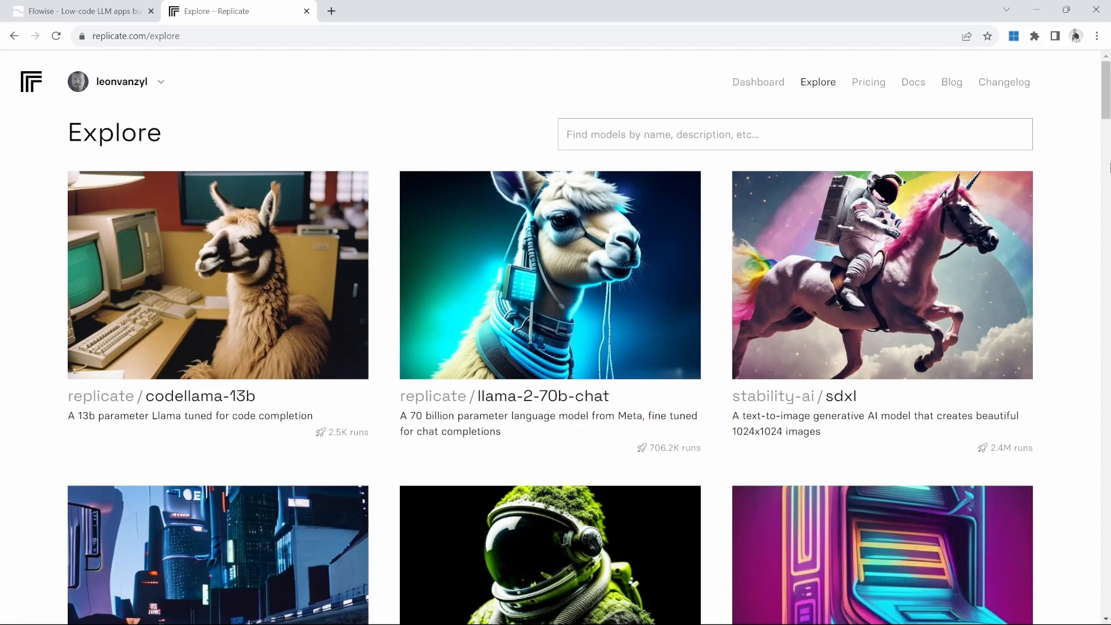
pyautogui.moveTo(1105, 94); pyautogui.dragTo(1106, 160)
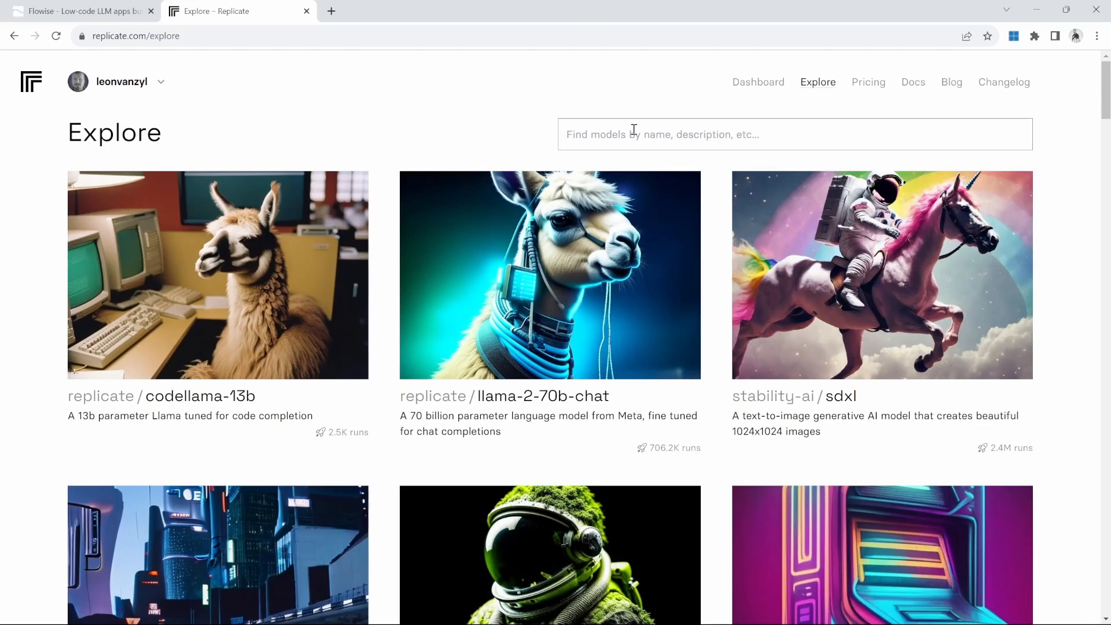
pyautogui.click(635, 129)
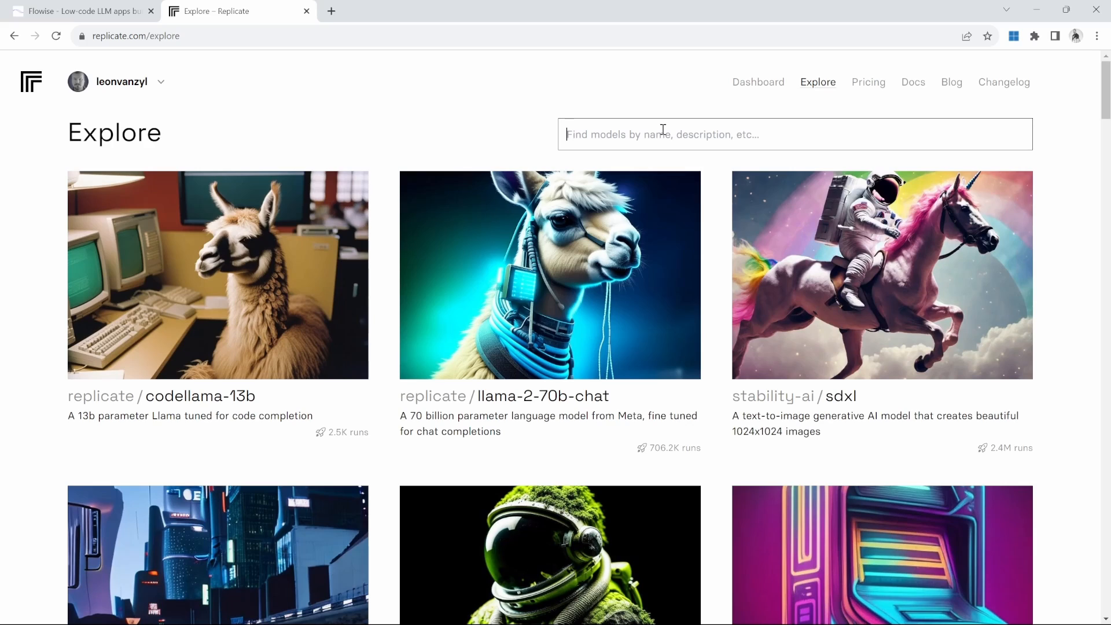
pyautogui.click(329, 134)
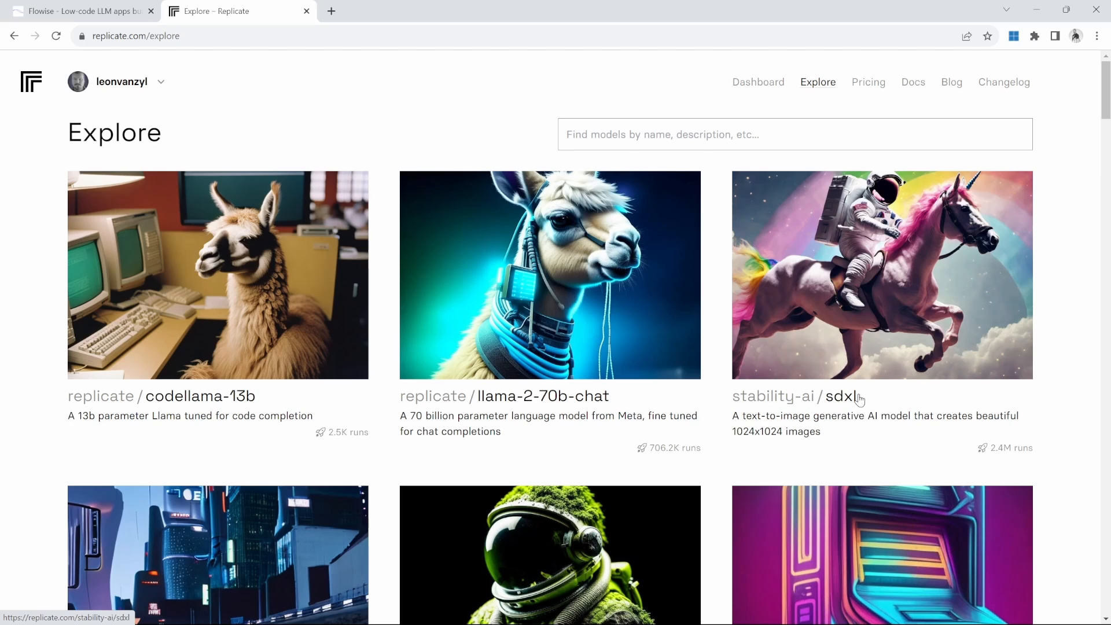
pyautogui.click(558, 396)
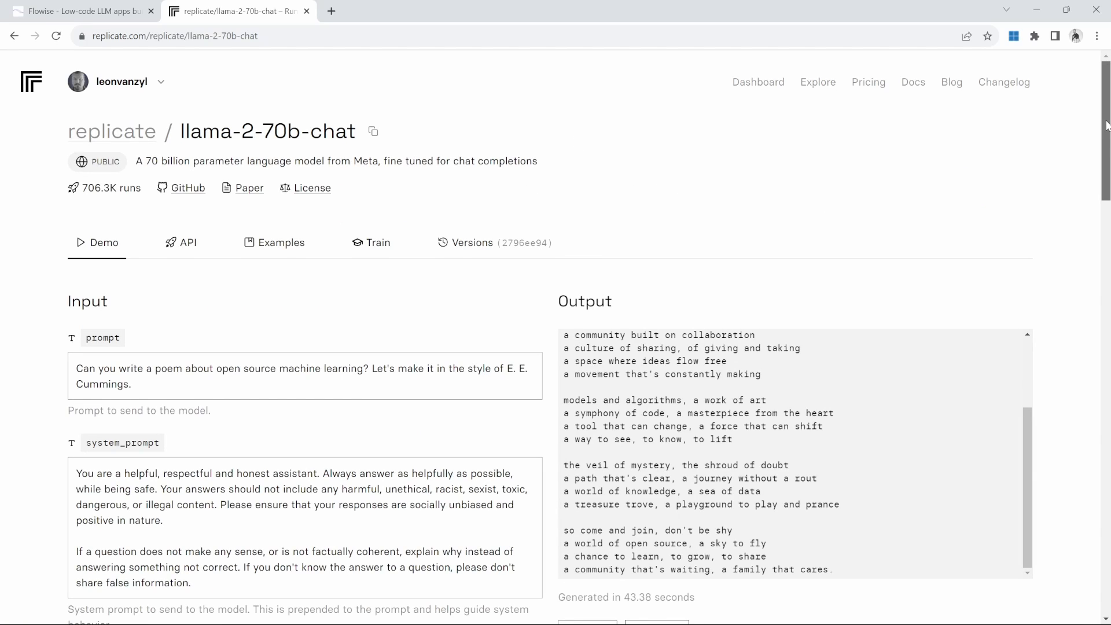
# - Examine the llama-2-70b-chat demo's prompt, system prompt, token and temperature parameters, and its sample output
pyautogui.moveTo(1108, 125); pyautogui.dragTo(1108, 140)
pyautogui.scroll(-1, 258, 220)
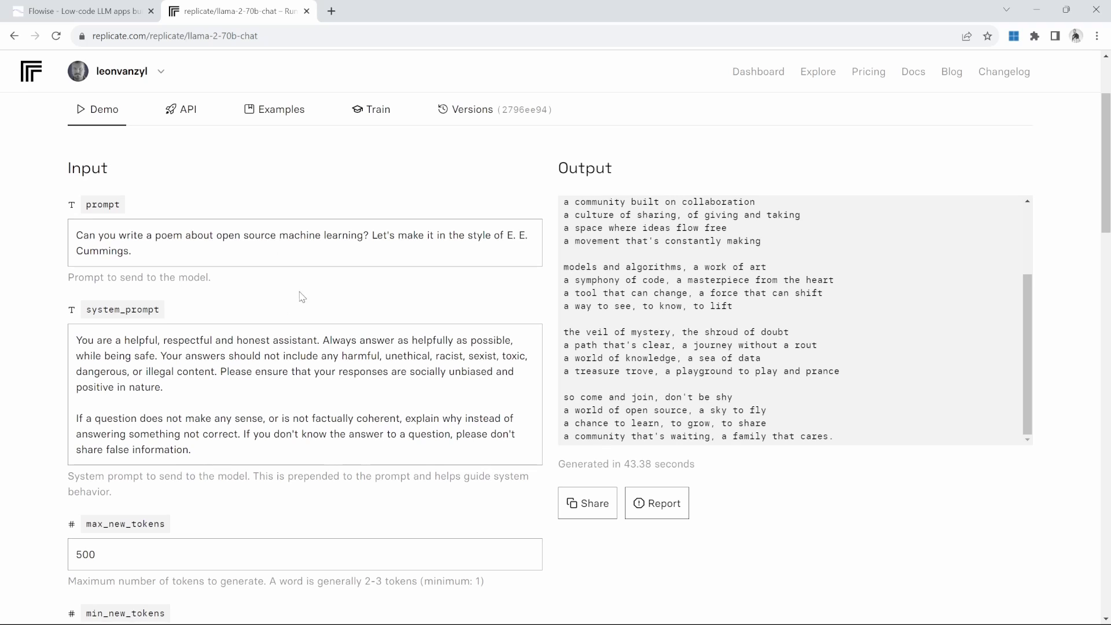
pyautogui.scroll(-2, 172, 267)
pyautogui.scroll(-3, 219, 249)
pyautogui.click(188, 230)
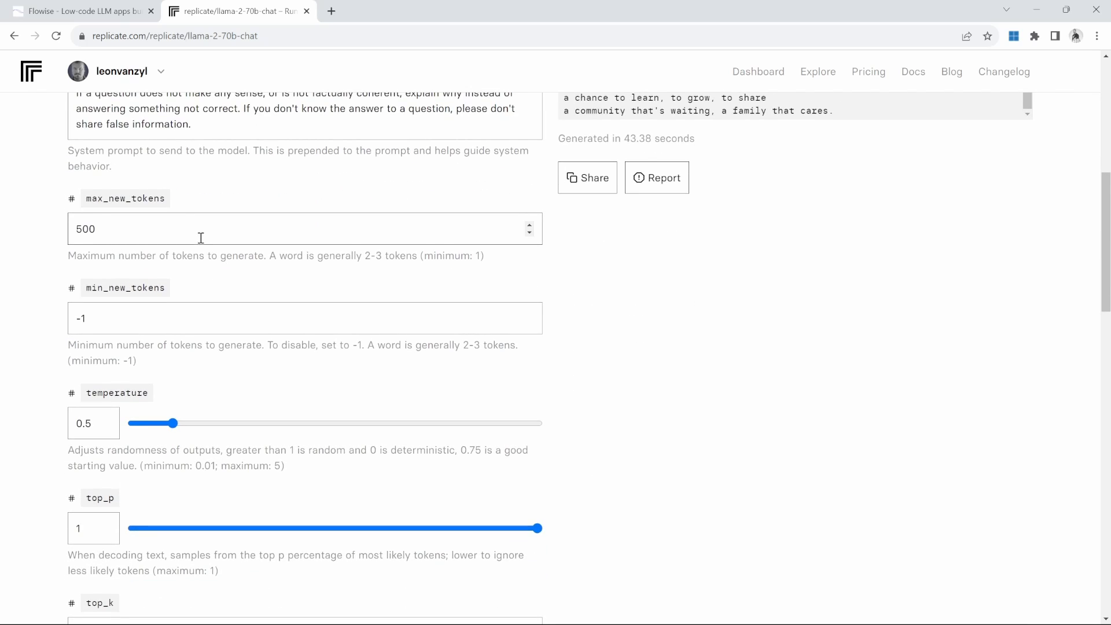
pyautogui.scroll(-7, 208, 243)
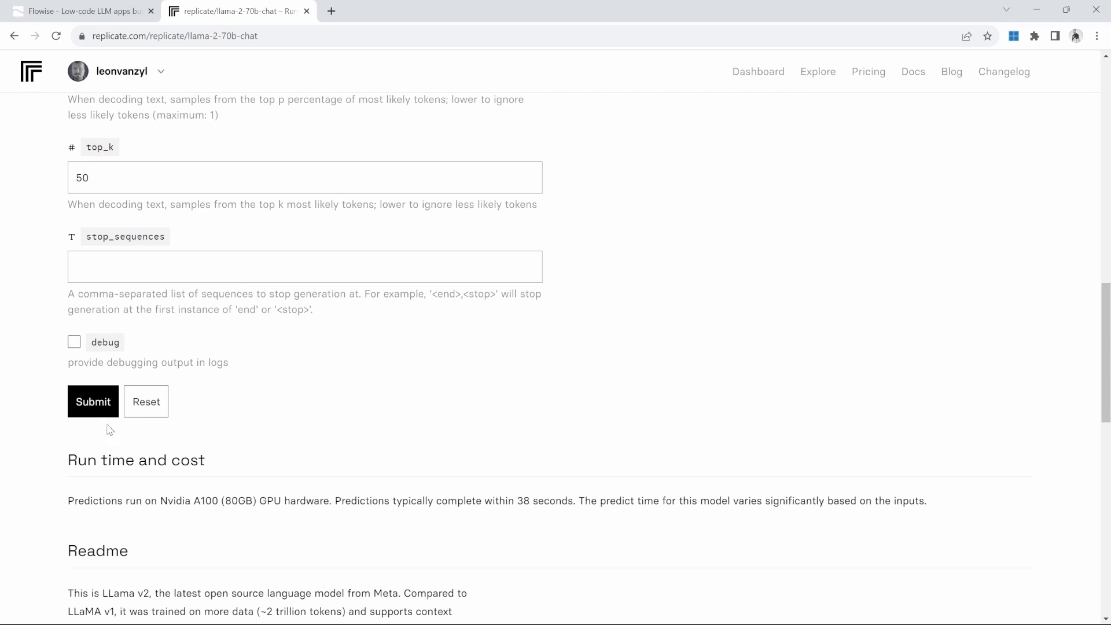
pyautogui.click(90, 399)
pyautogui.moveTo(1107, 328); pyautogui.dragTo(1105, 143)
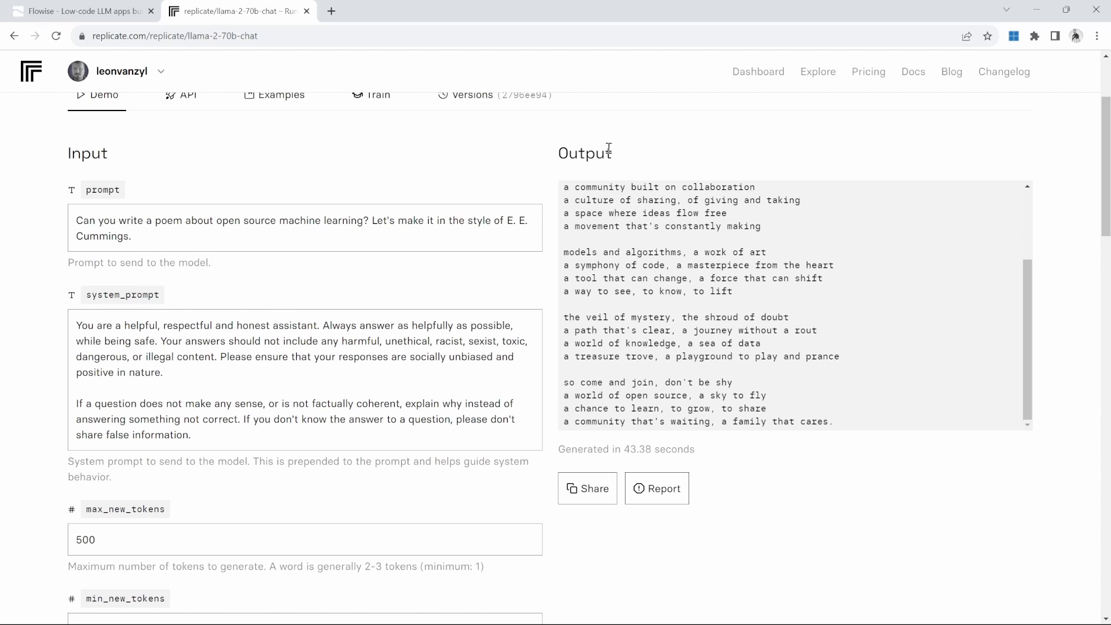
pyautogui.doubleClick(611, 153)
pyautogui.click(636, 152)
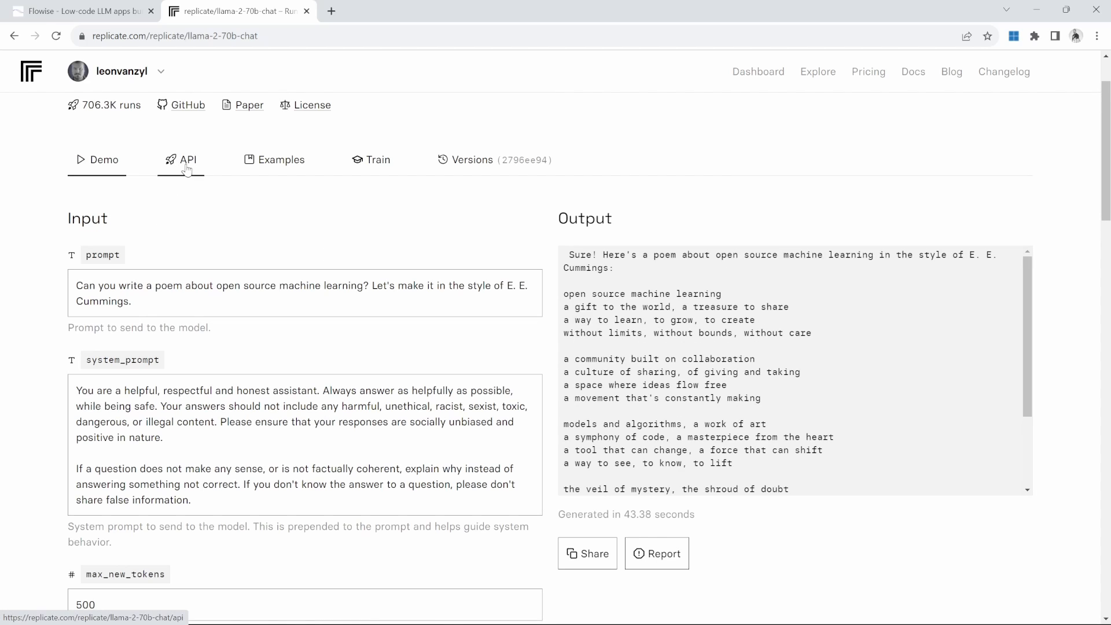
# - Open the model's API instructions and select the full replicate/llama-2-70b-chat identifier with its version hash in the Node.js code
pyautogui.click(185, 167)
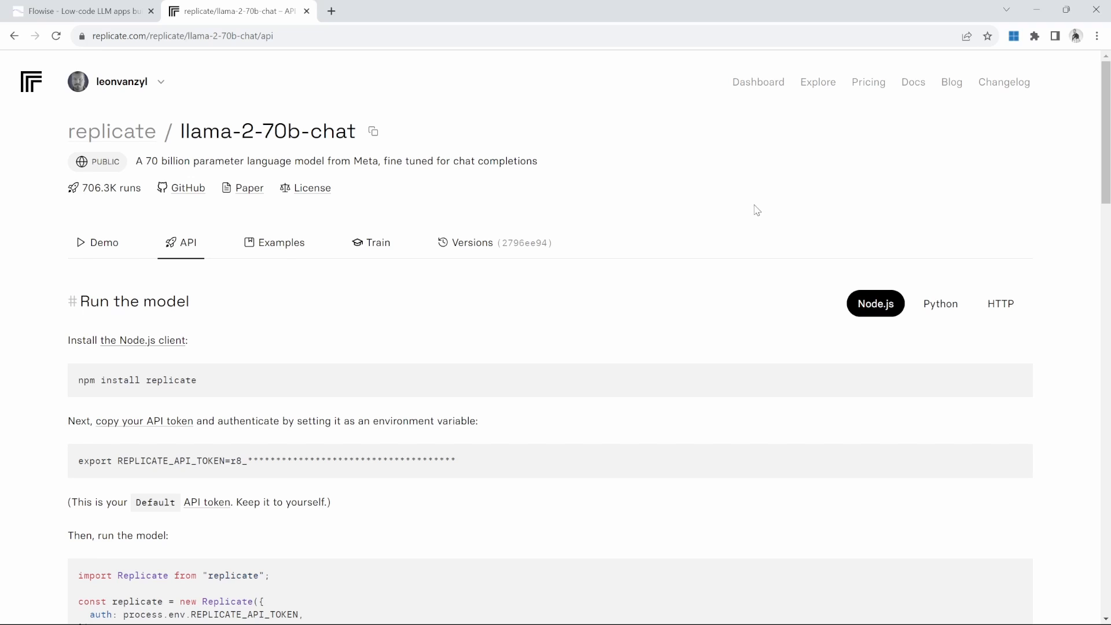
pyautogui.scroll(-2, 756, 215)
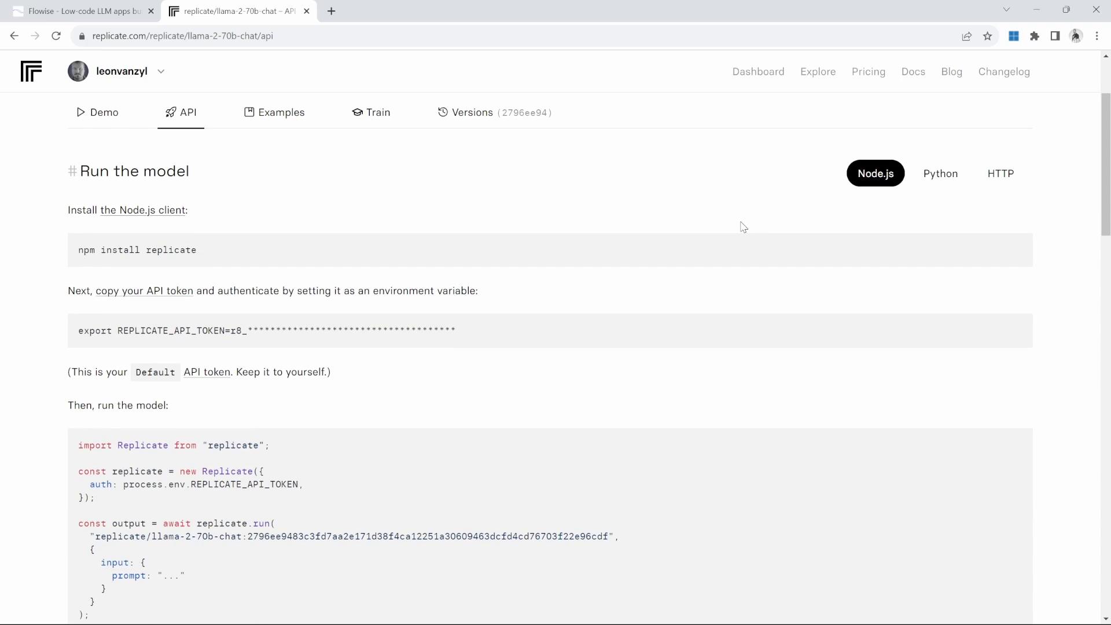
pyautogui.scroll(-1, 744, 227)
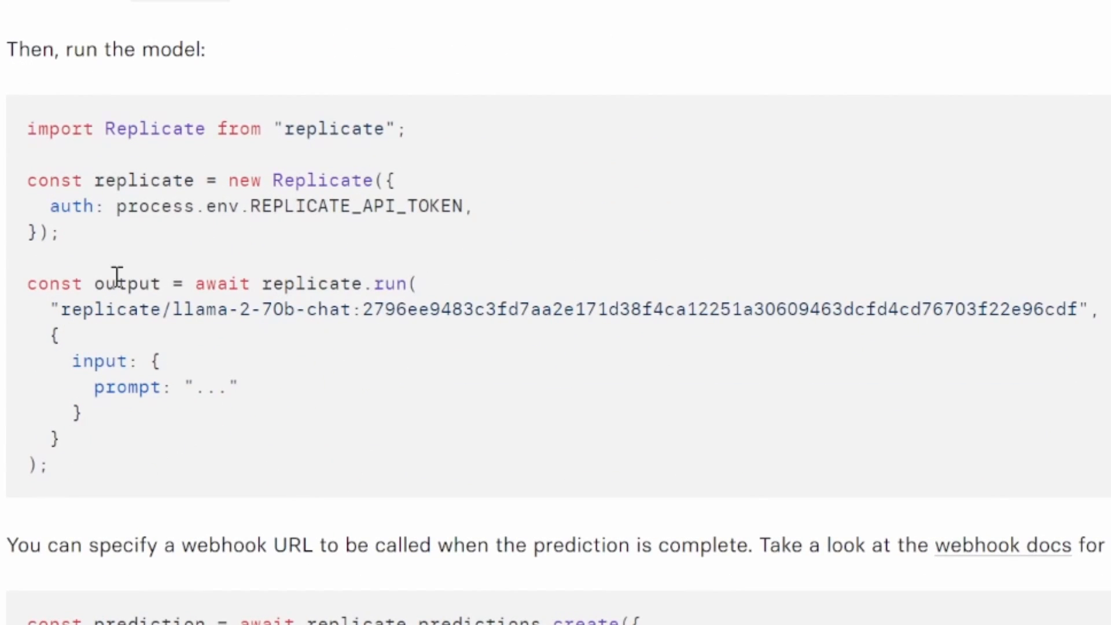
pyautogui.moveTo(58, 308); pyautogui.dragTo(1042, 342)
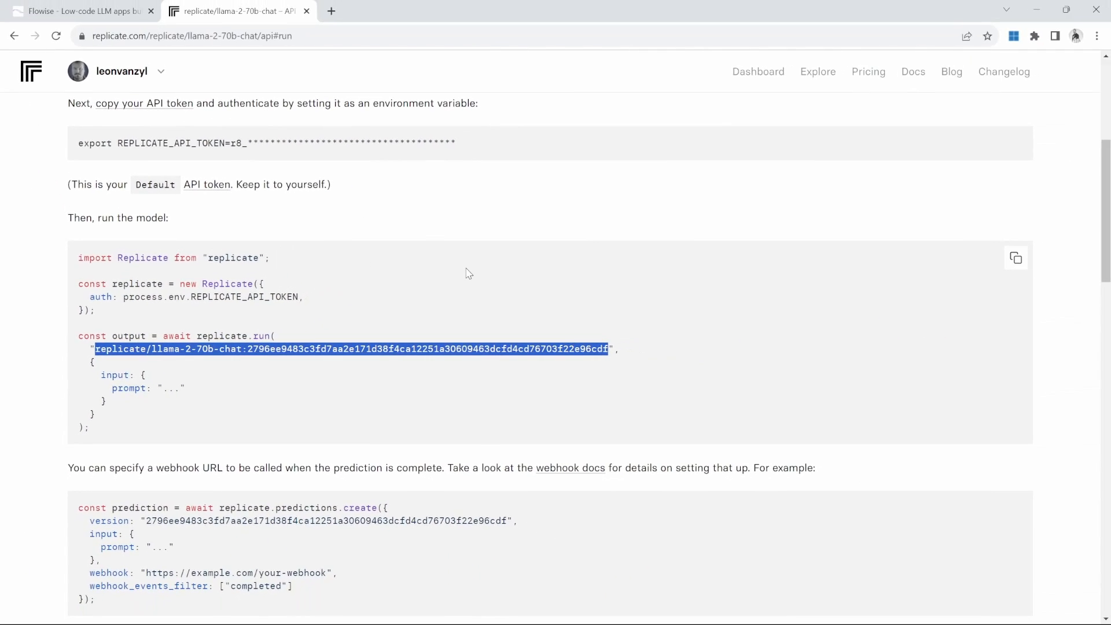
# - Switch to Flowise and open the list of chatflows
pyautogui.click(86, 11)
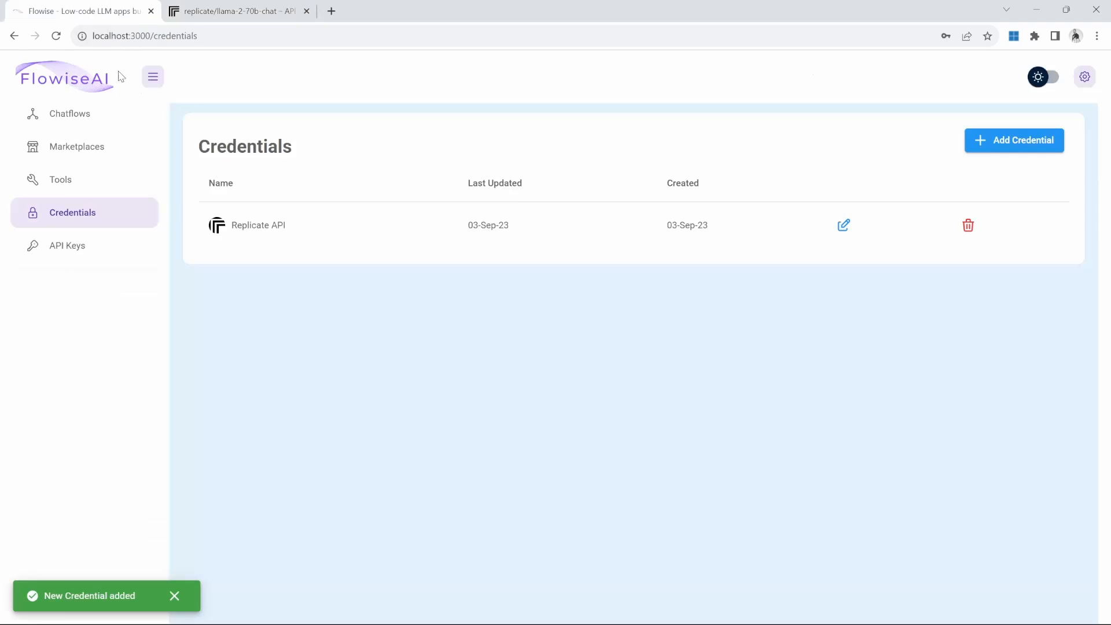
pyautogui.click(70, 115)
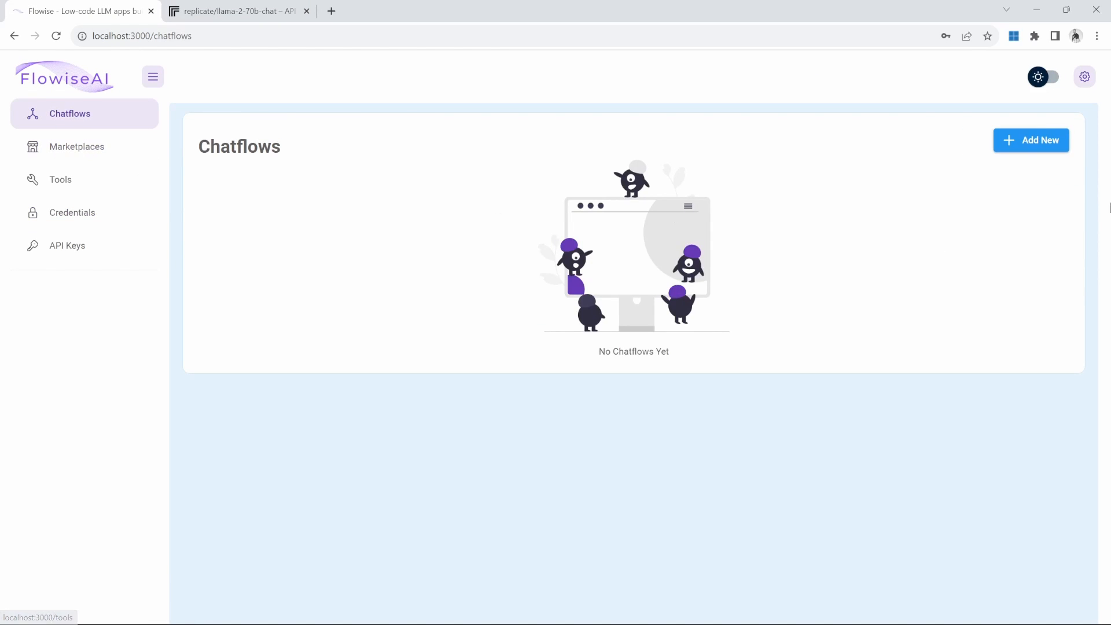
# - Create a new chatflow and save it as "Llama 2 Chatbot"
pyautogui.click(1037, 144)
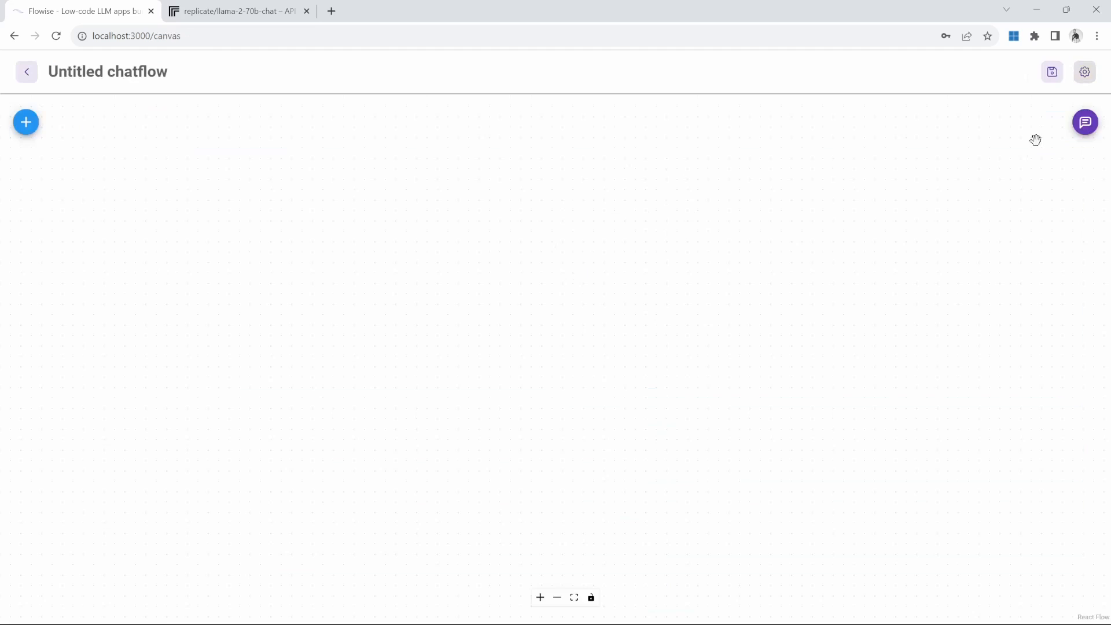
pyautogui.click(1047, 75)
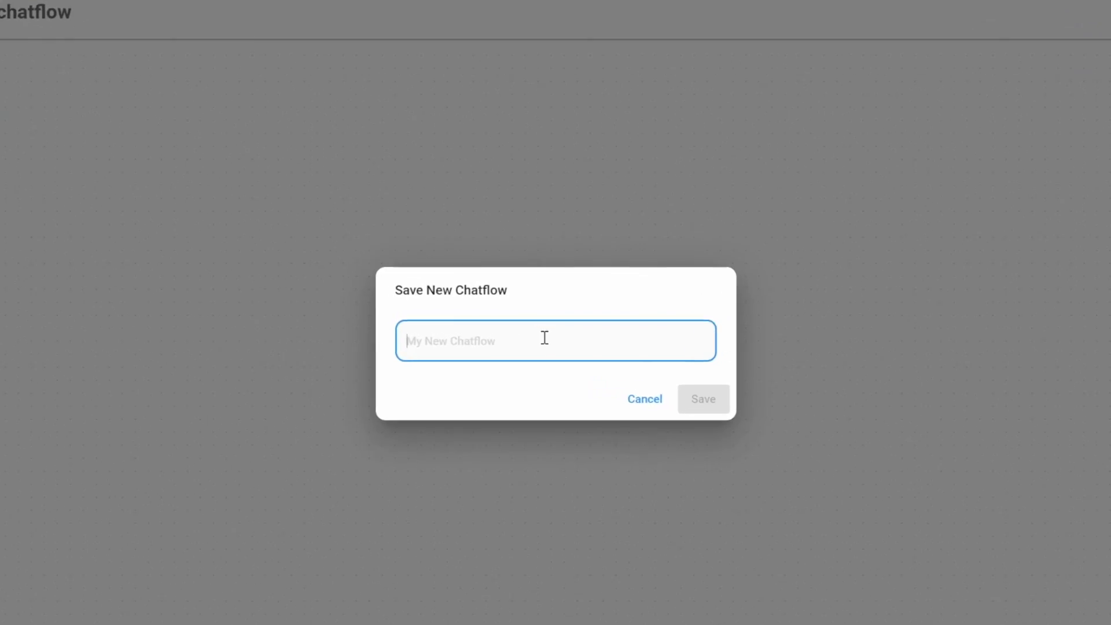
pyautogui.write('Llama 2 Chatbot')
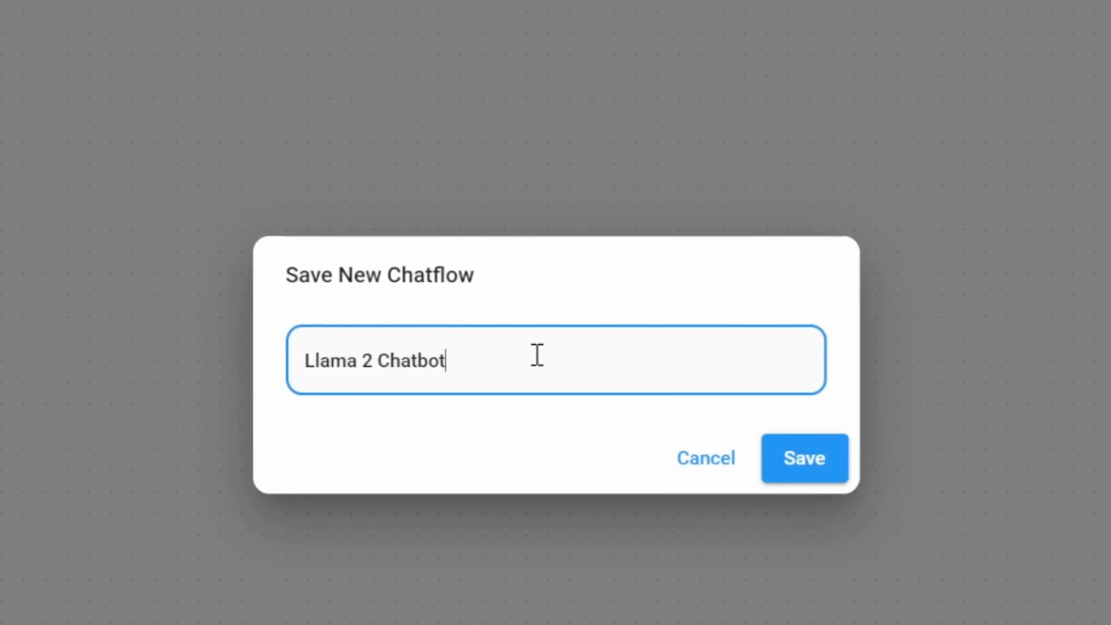
pyautogui.click(806, 463)
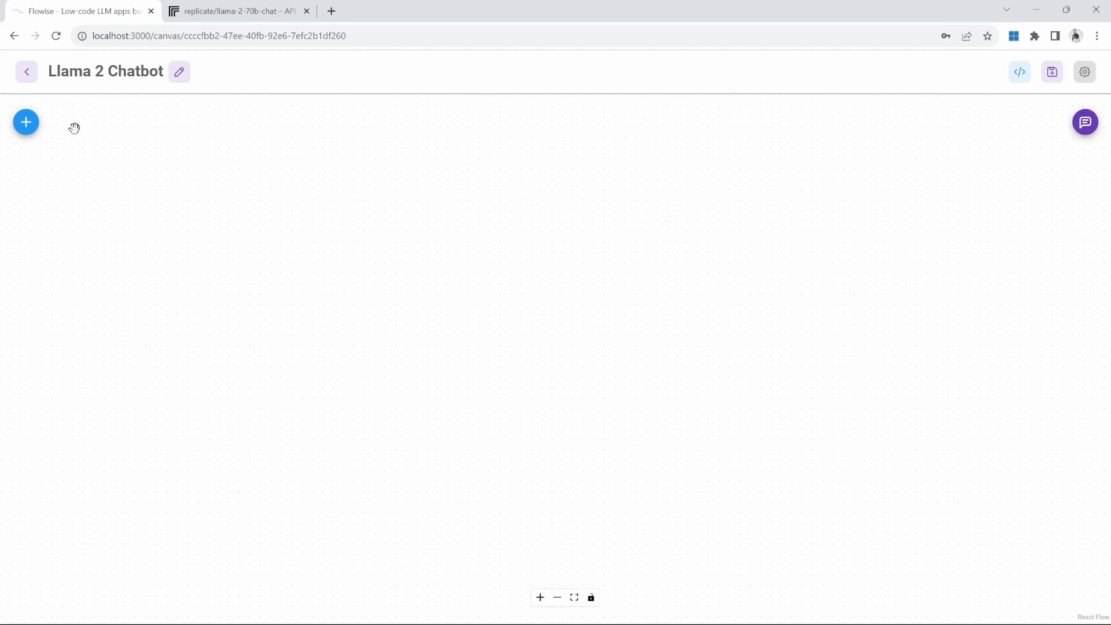
# - Add an LLM Chain node from the Chains category to the canvas
pyautogui.click(27, 124)
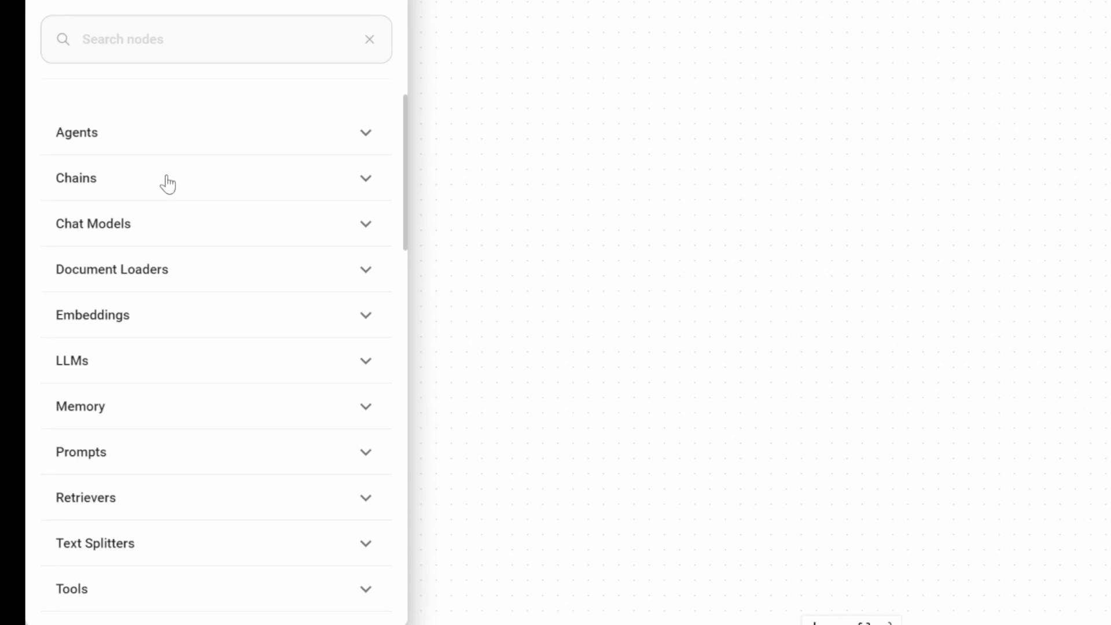
pyautogui.click(168, 185)
pyautogui.scroll(-10, 178, 142)
pyautogui.scroll(3, 198, 168)
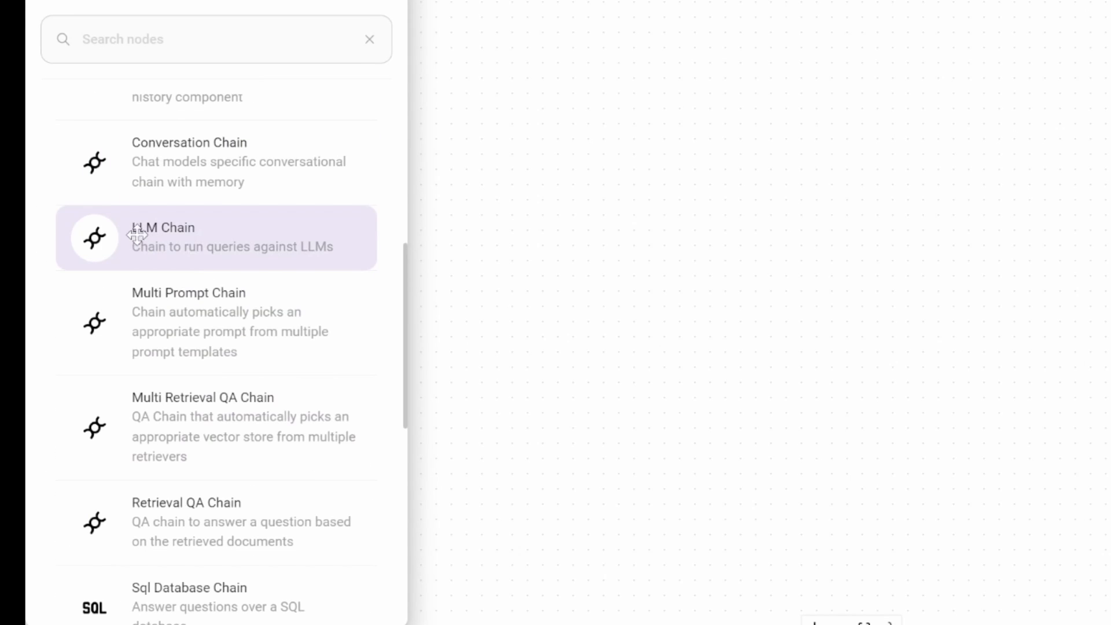
pyautogui.moveTo(137, 234); pyautogui.dragTo(683, 142)
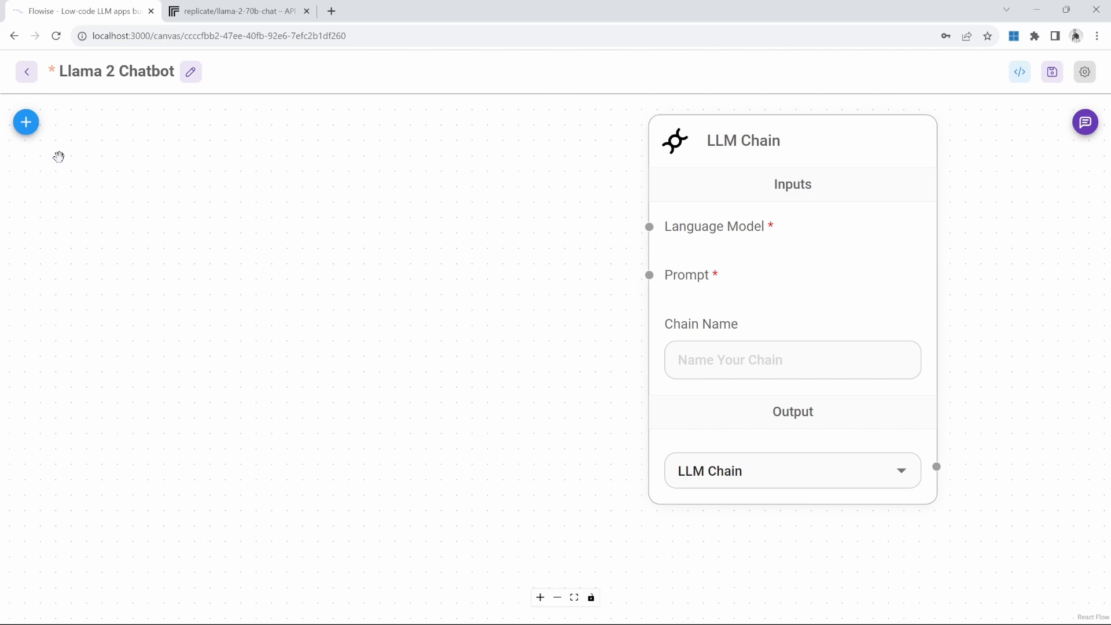
# - Add a Replicate LLM node beside the LLM Chain and connect its output to the chain's Language Model input
pyautogui.click(29, 123)
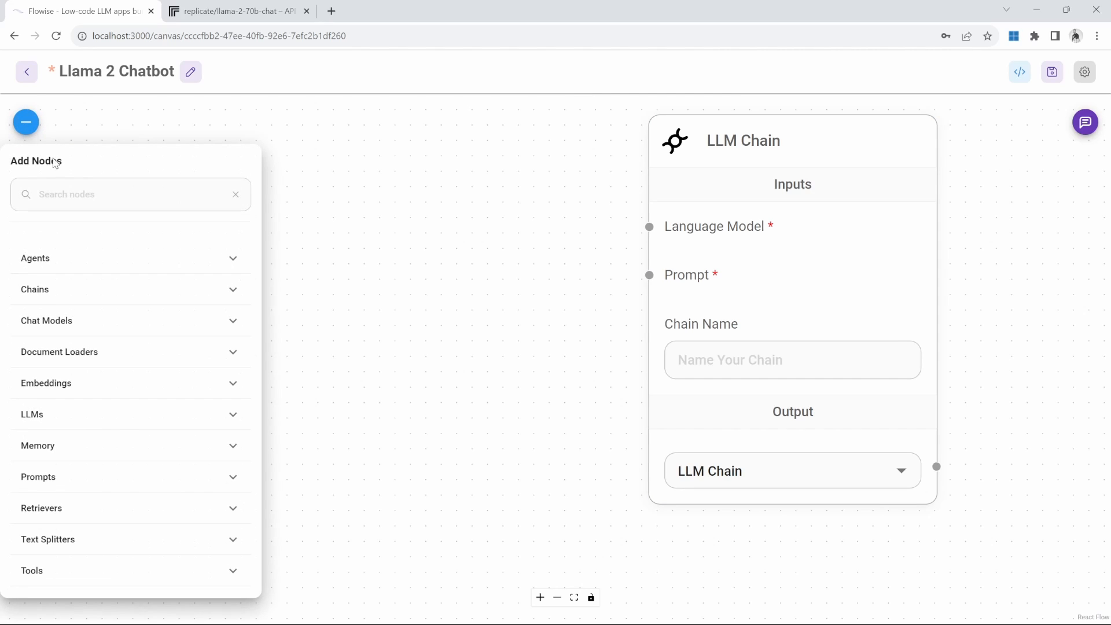
pyautogui.scroll(-2, 124, 310)
pyautogui.scroll(2, 99, 329)
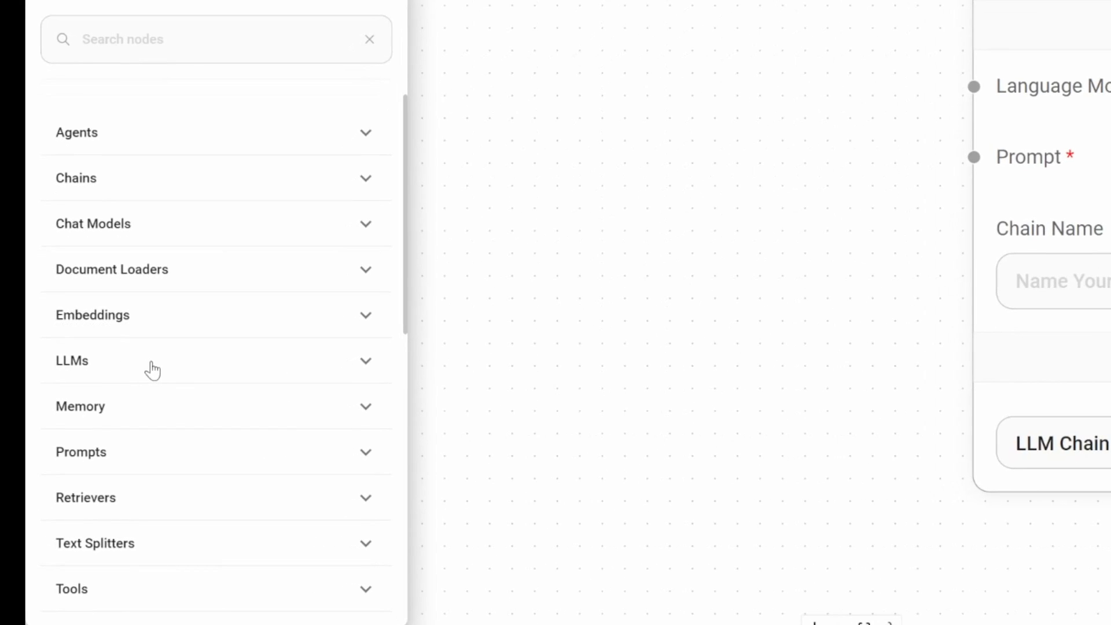
pyautogui.click(145, 373)
pyautogui.scroll(-5, 171, 298)
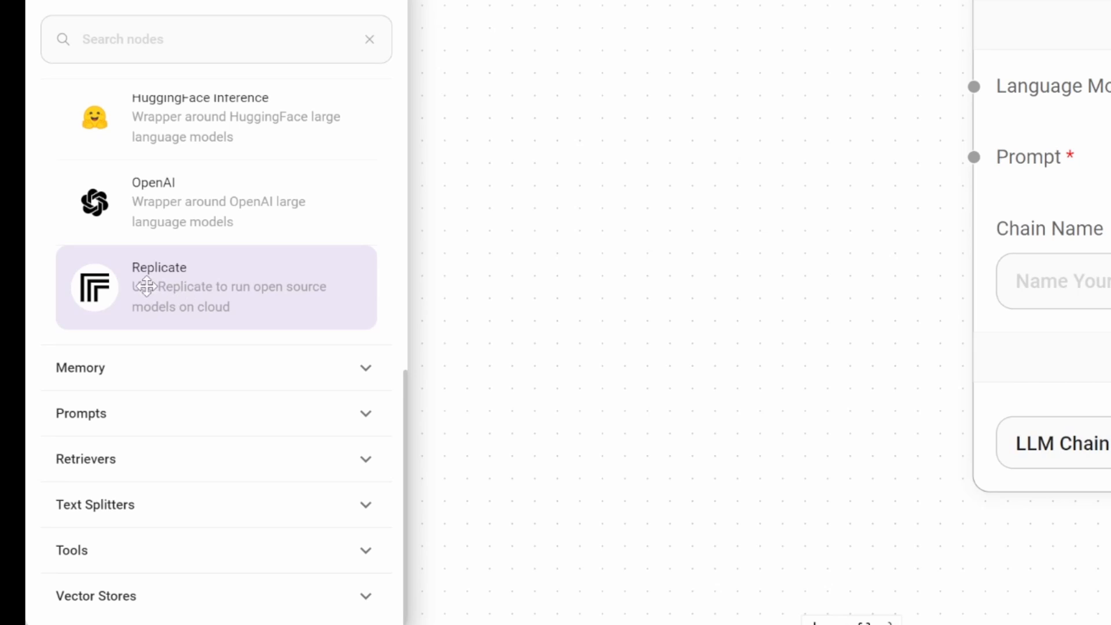
pyautogui.moveTo(127, 285); pyautogui.dragTo(526, 176)
pyautogui.moveTo(360, 279); pyautogui.dragTo(360, 279)
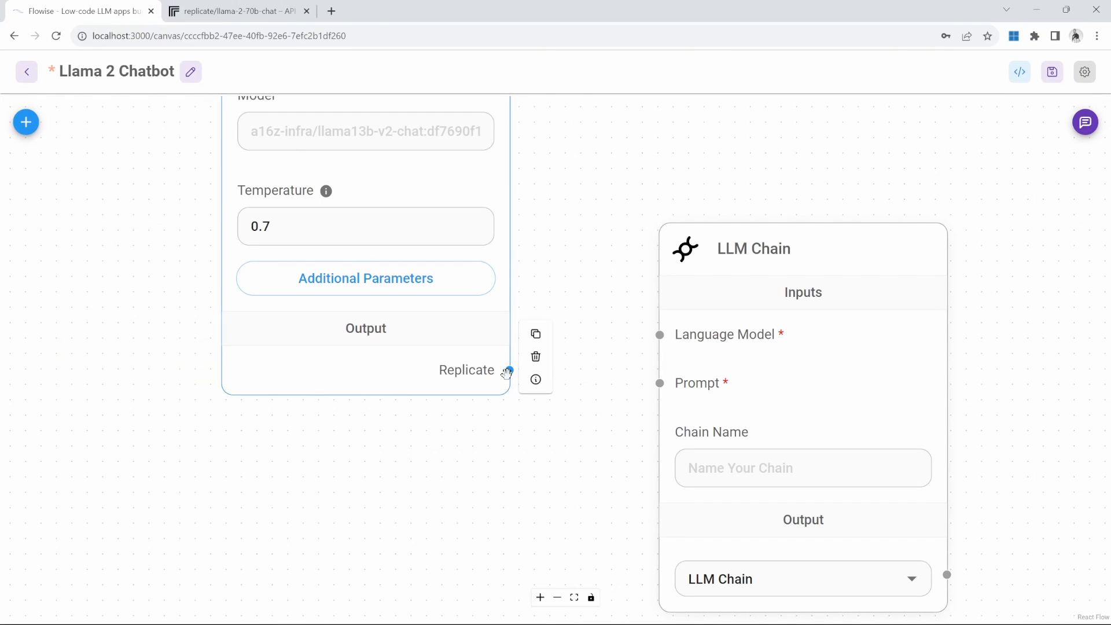
pyautogui.moveTo(509, 371); pyautogui.dragTo(660, 334)
# - Choose the existing Replicate API credential for the Replicate node
pyautogui.moveTo(527, 237); pyautogui.dragTo(633, 387)
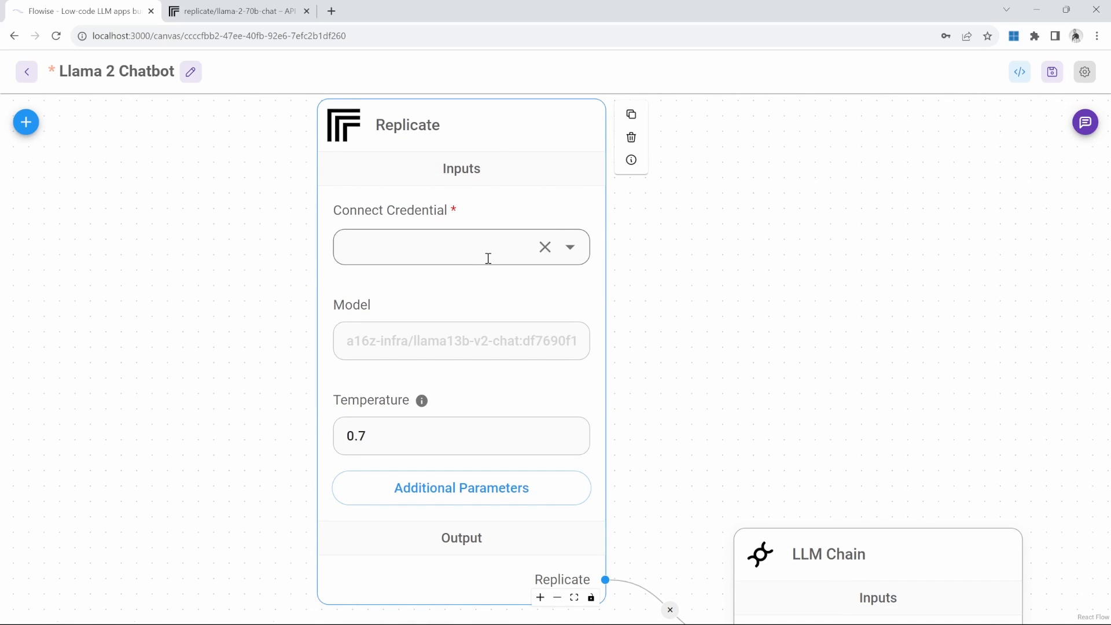
pyautogui.click(568, 255)
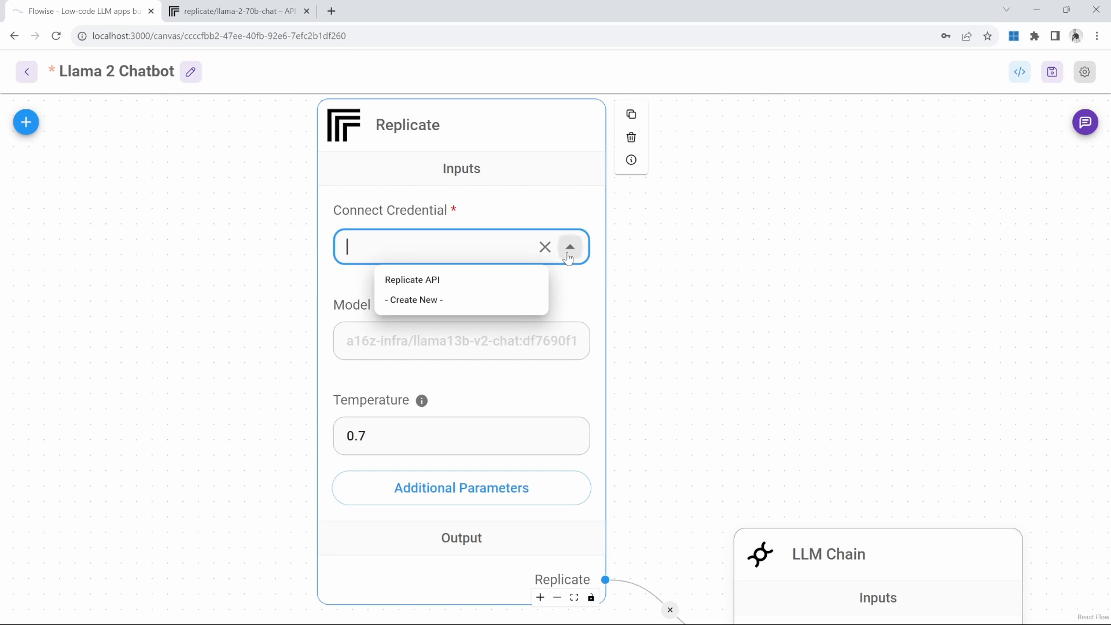
pyautogui.click(422, 279)
# - Copy the full replicate/llama-2-70b-chat identifier with its version hash from Replicate's API page into the Replicate node's Model field
pyautogui.click(429, 345)
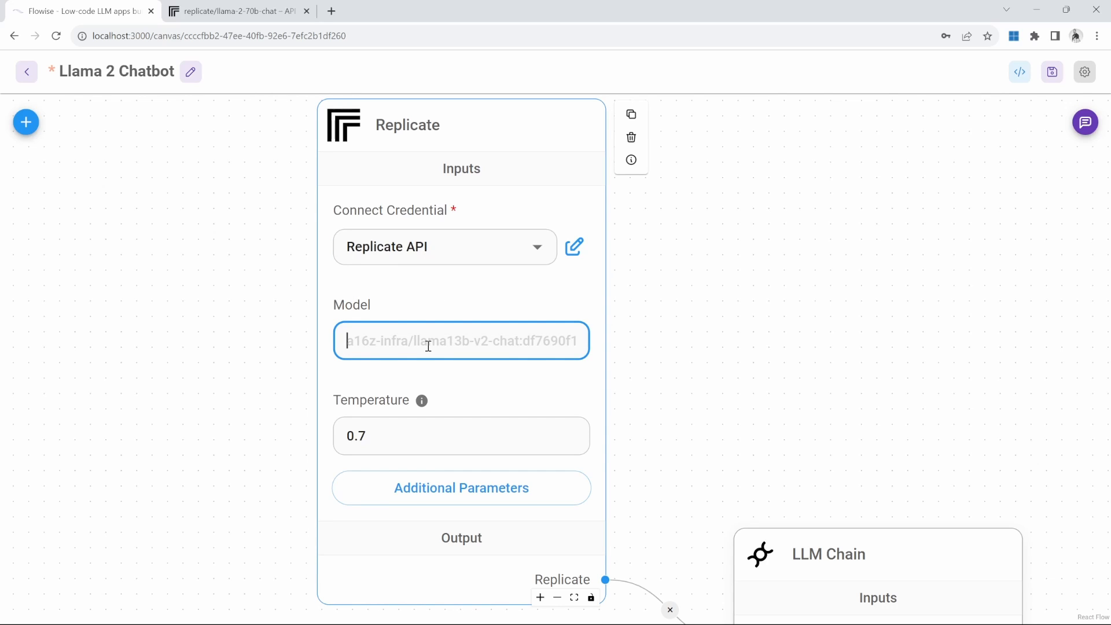
pyautogui.hotkey('ctrl', 'Tab')
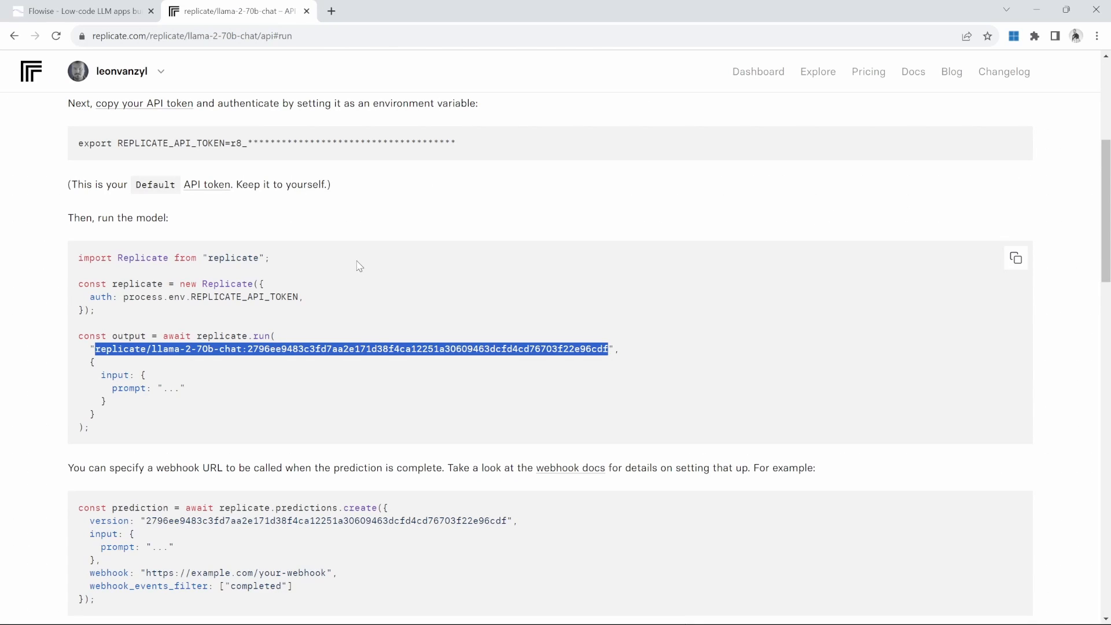
pyautogui.click(183, 376)
pyautogui.moveTo(96, 348); pyautogui.dragTo(628, 347)
pyautogui.hotkey('ctrl', 'c')
pyautogui.hotkey('ctrl', 'Tab')
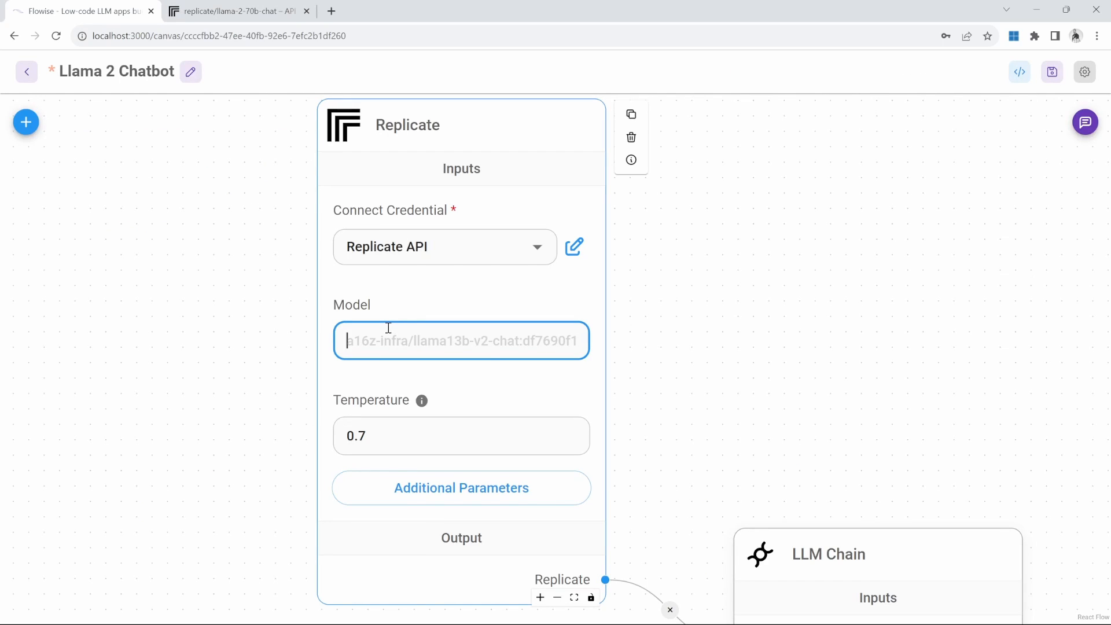
pyautogui.hotkey('ctrl', 'v')
pyautogui.click(398, 429)
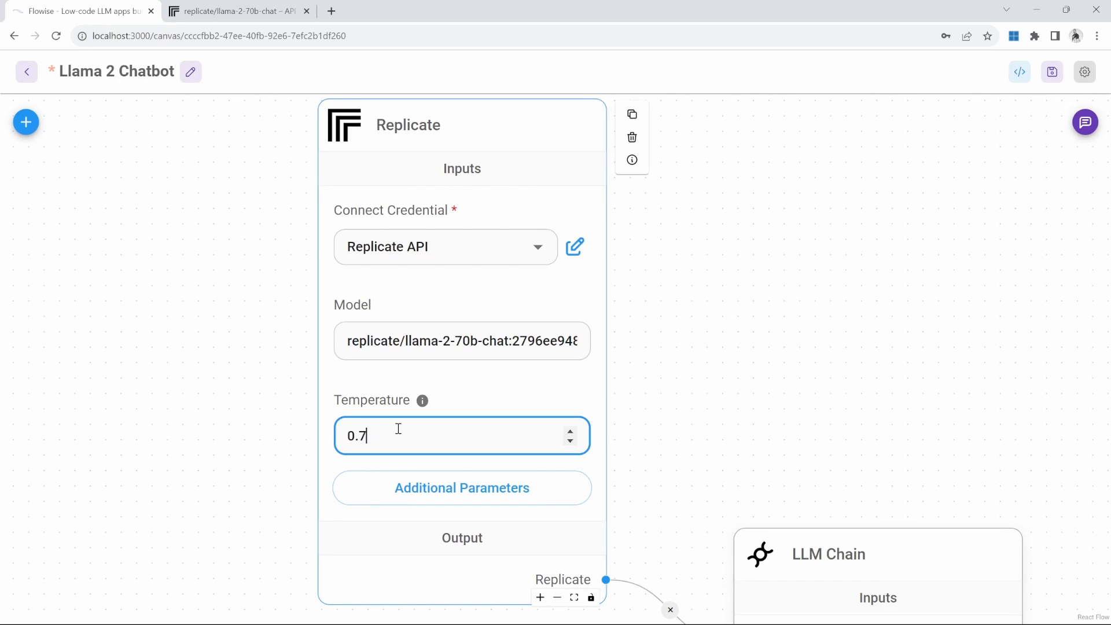
# - Add a basic Prompt Template node and connect its output to the LLM Chain's Prompt input
pyautogui.scroll(-7, 536, 365)
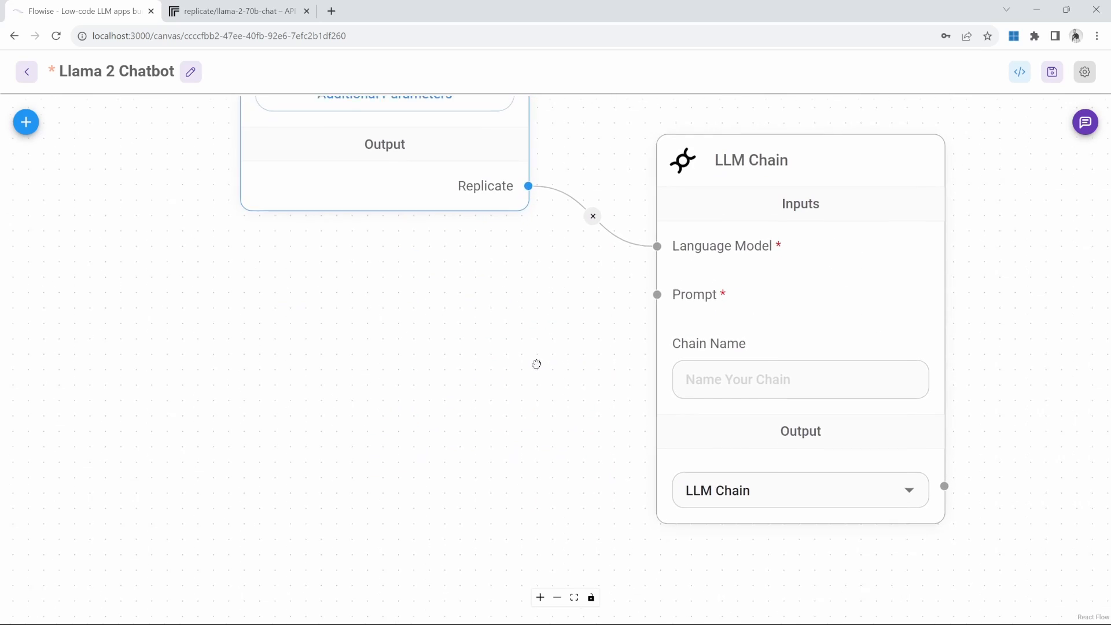
pyautogui.click(26, 122)
pyautogui.click(86, 415)
pyautogui.click(99, 474)
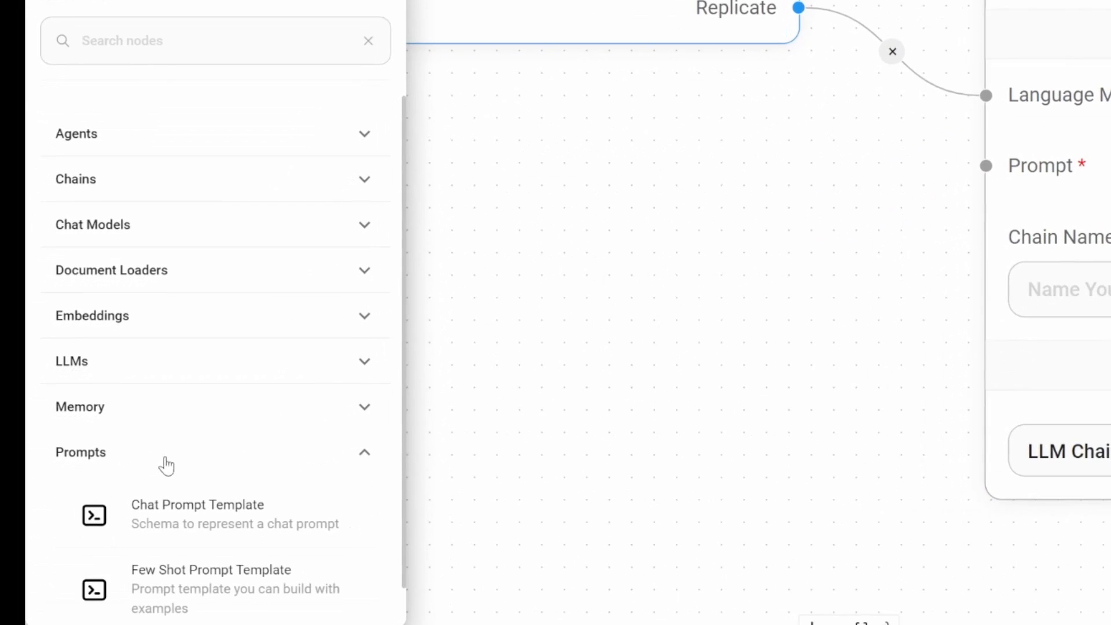
pyautogui.scroll(-3, 94, 486)
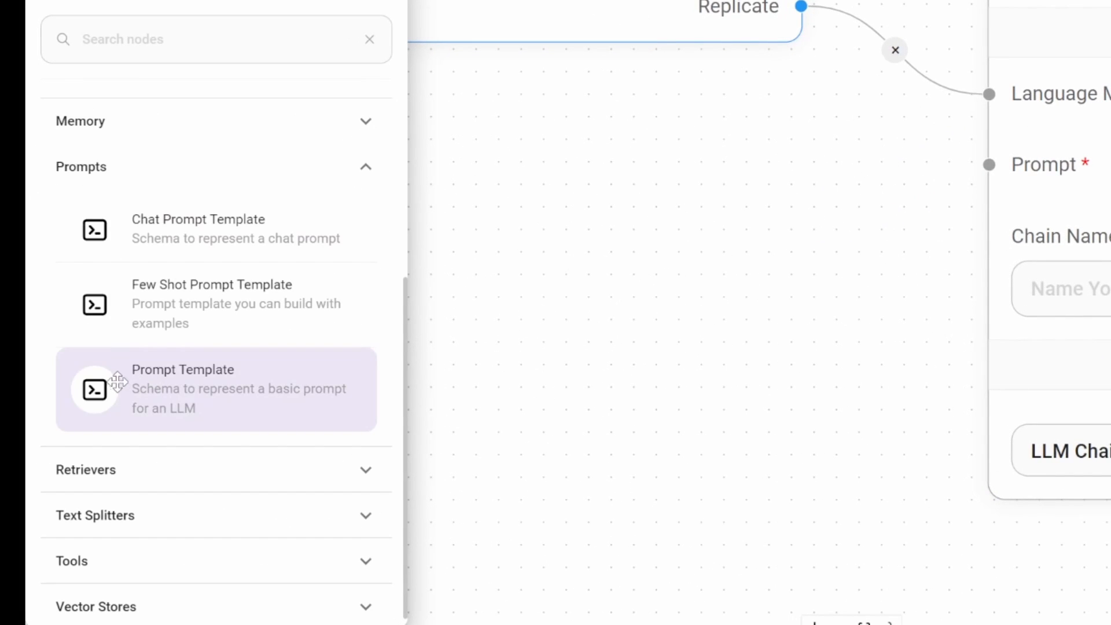
pyautogui.moveTo(117, 382); pyautogui.dragTo(581, 357)
pyautogui.moveTo(735, 546); pyautogui.dragTo(924, 11)
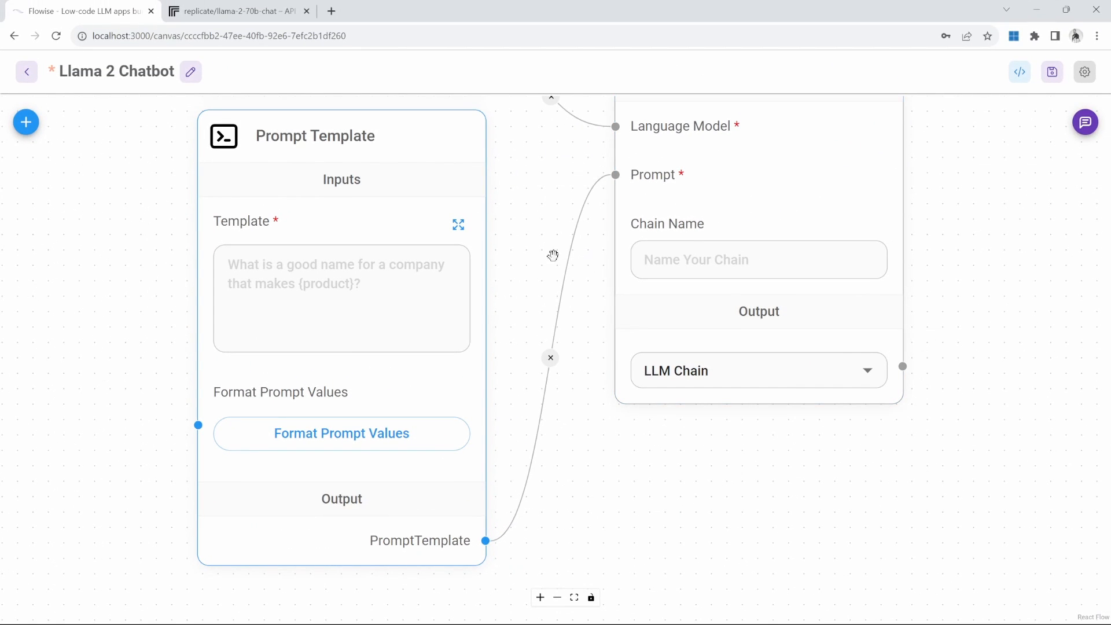
# - Write in the Prompt Template "You are an AI assistant. Answer the users questions truthfully and do not make up your own answers."
pyautogui.click(308, 287)
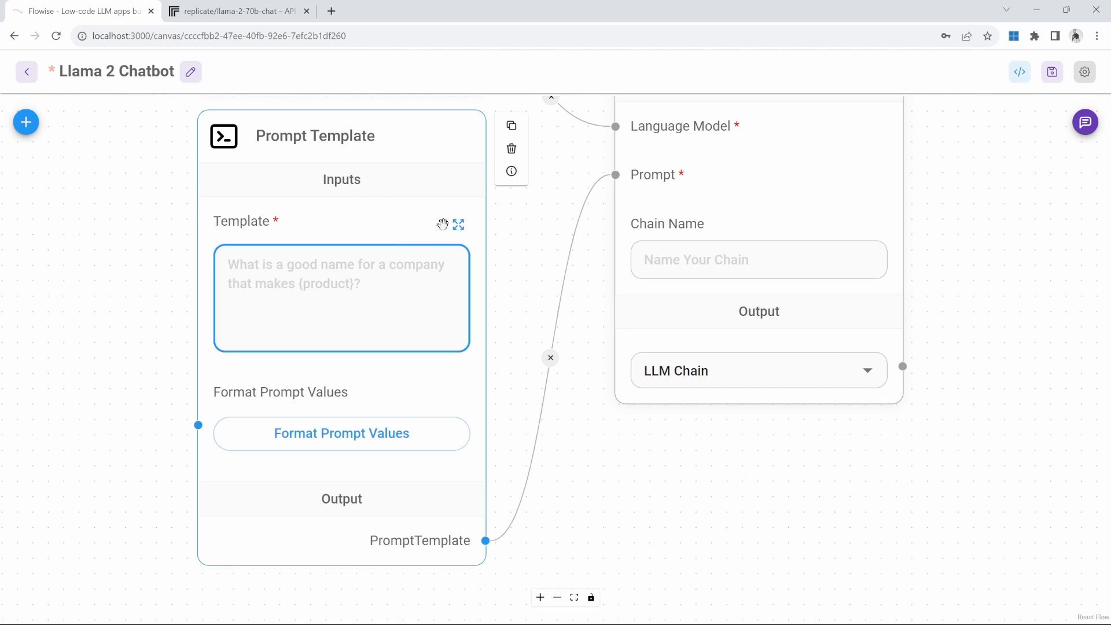
pyautogui.click(459, 225)
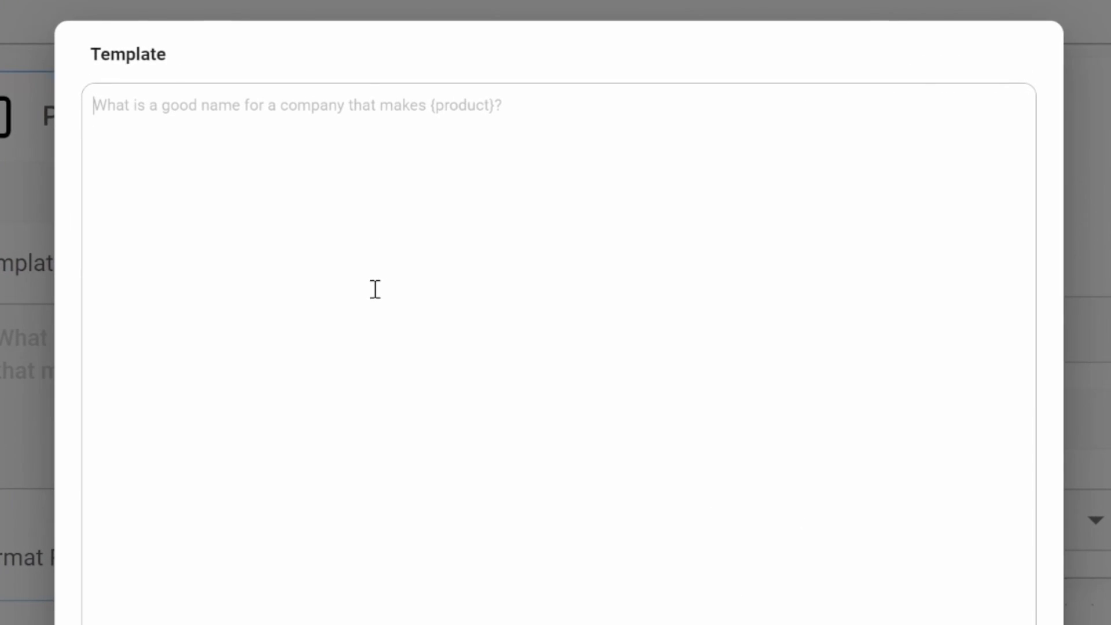
pyautogui.write('You are an AI assistant.')
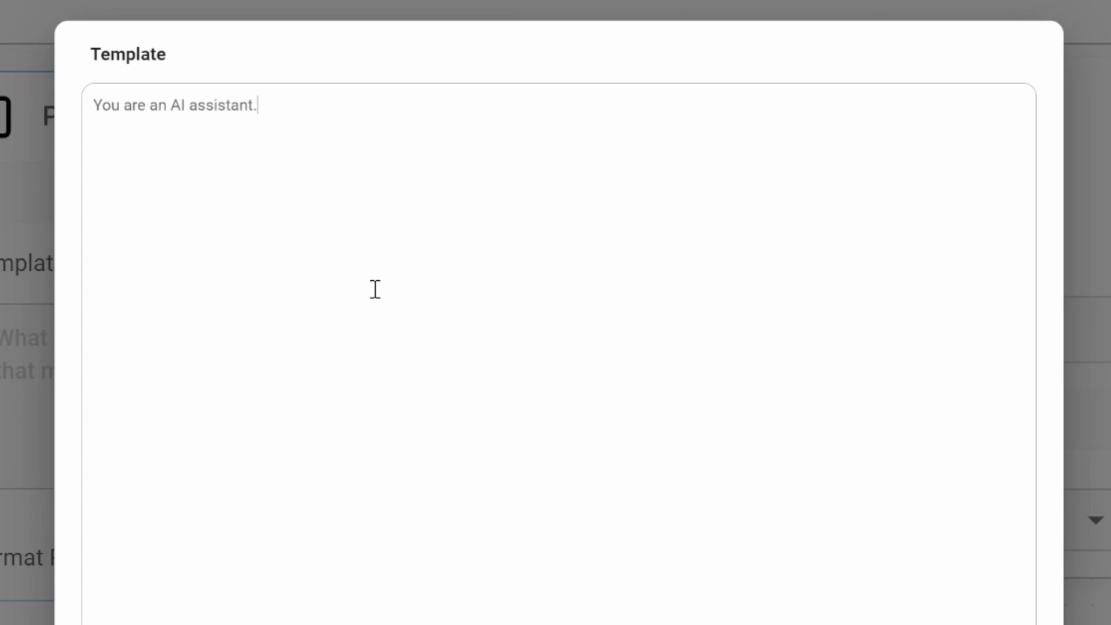
pyautogui.write('Answer the users questions truthfully and do not make up your own answers.')
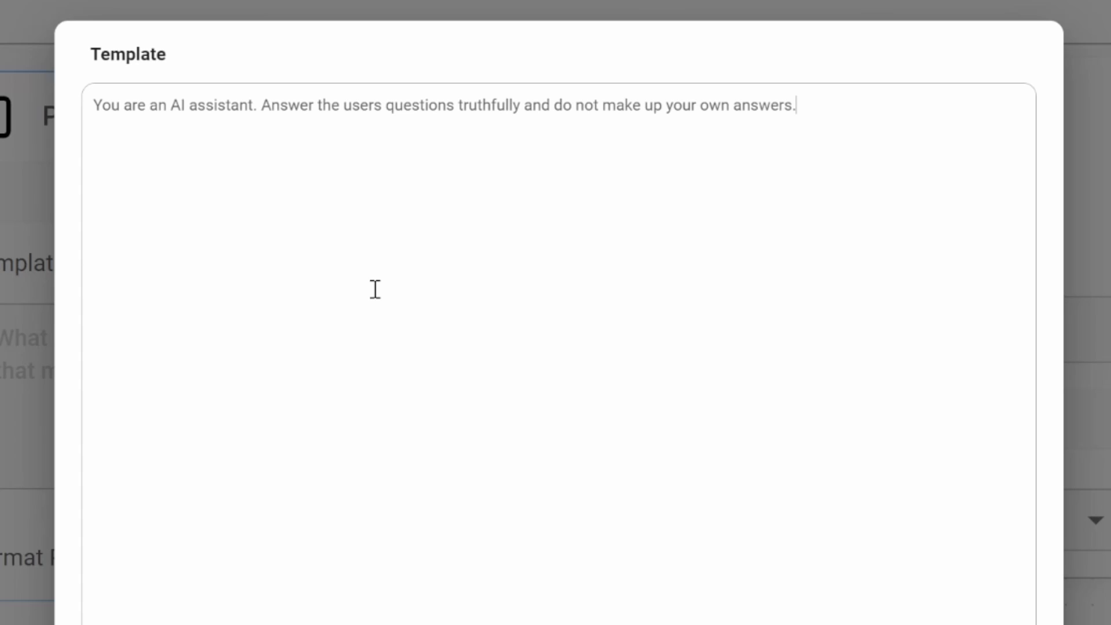
# - Below a blank line in the template, add the lines "User: {question}." and "Assistant:", and save the template
pyautogui.write('User')
pyautogui.write(': {}')
pyautogui.write('question')
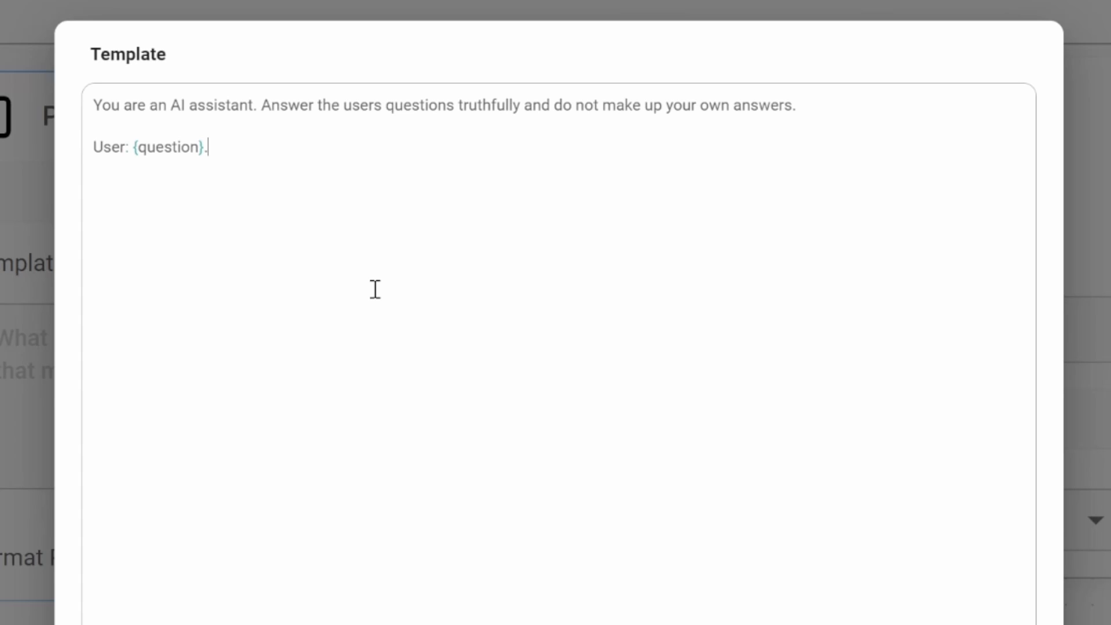
pyautogui.write('.')
pyautogui.press('Return')
pyautogui.write('Assistant:')
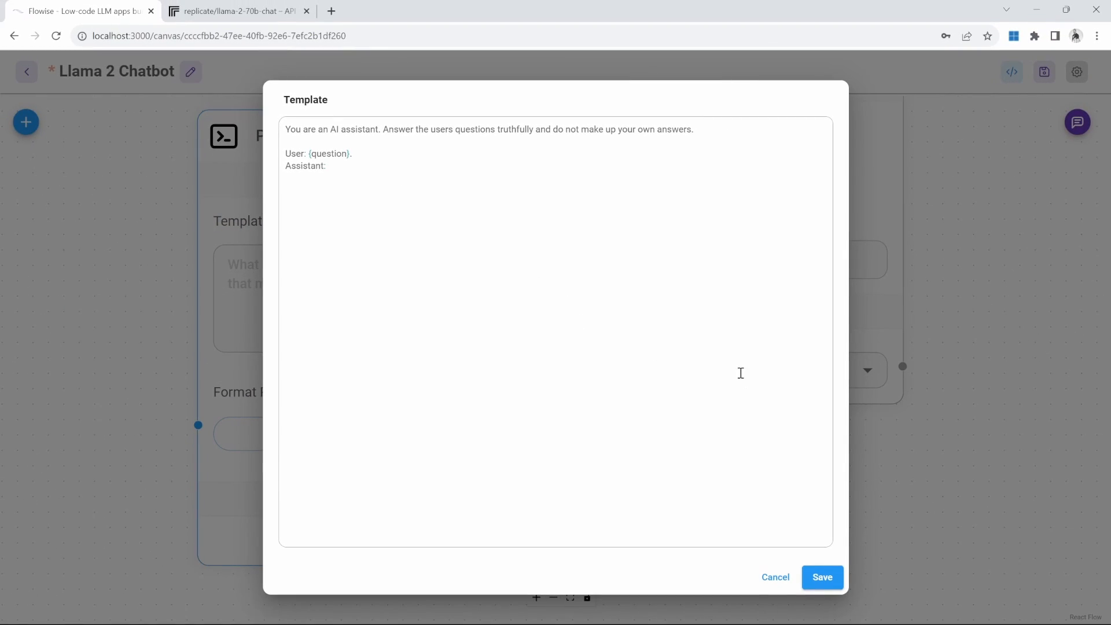
pyautogui.click(822, 577)
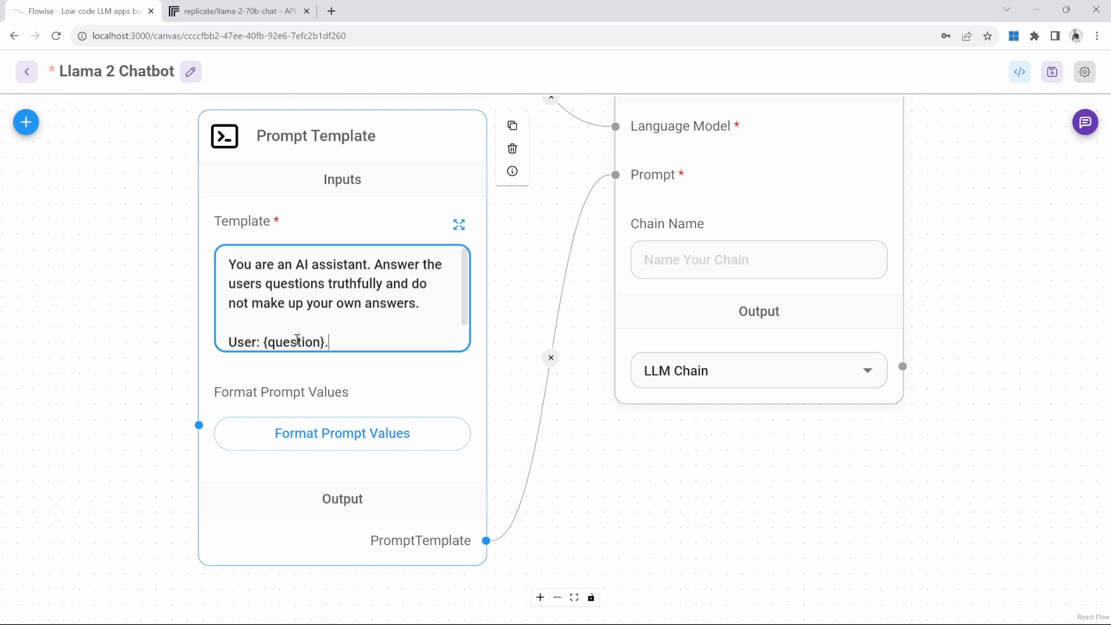
# - Assign a value to the question variable in the Prompt Template's format prompt values, and save the chatflow
pyautogui.click(348, 438)
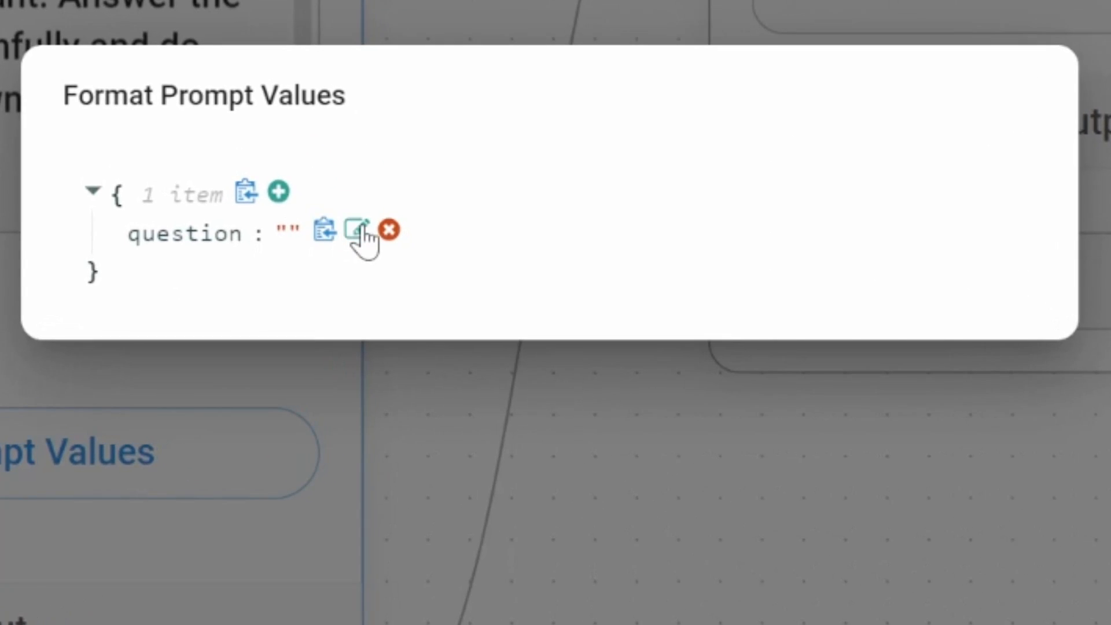
pyautogui.click(363, 234)
pyautogui.click(373, 229)
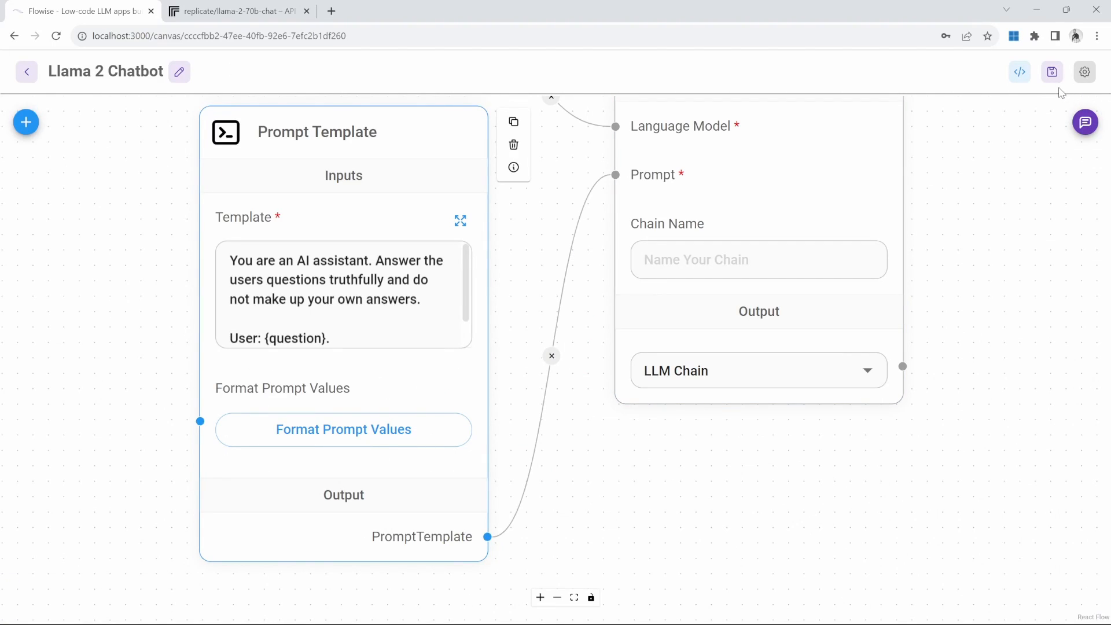
pyautogui.click(1054, 77)
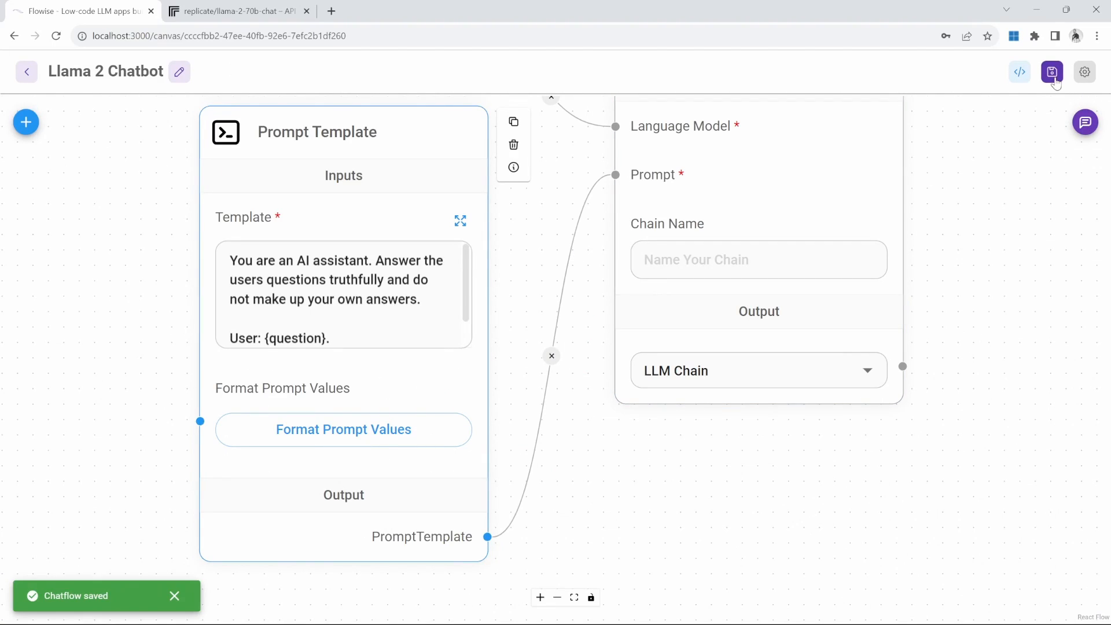
# - Test the chatflow by sending the message "Hello" in its chat window
pyautogui.click(1086, 122)
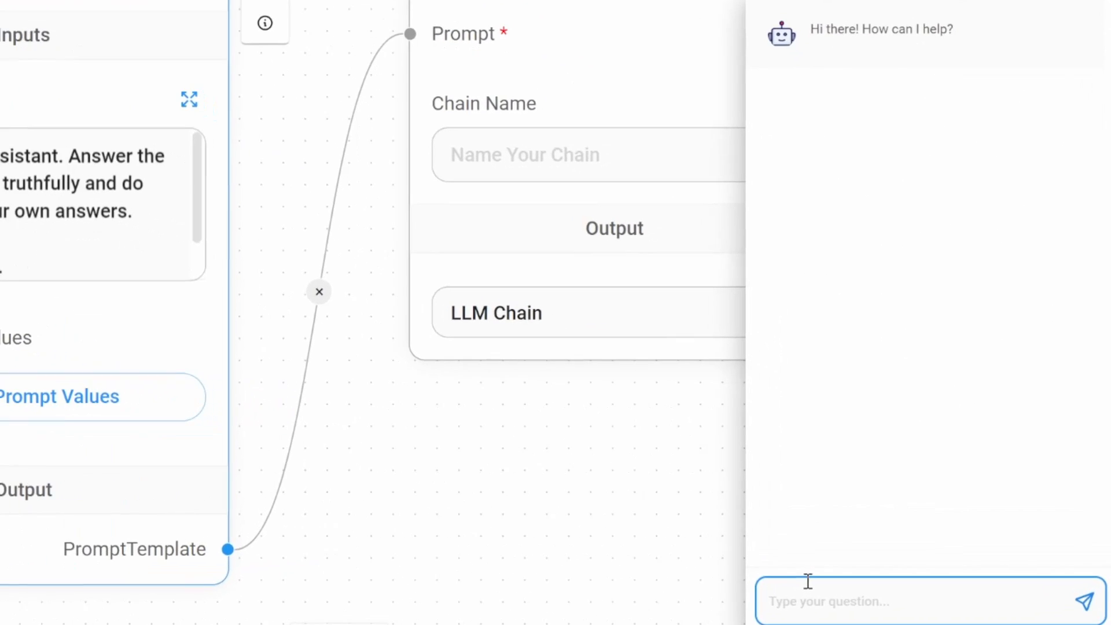
pyautogui.write('Hello')
pyautogui.press('Return')
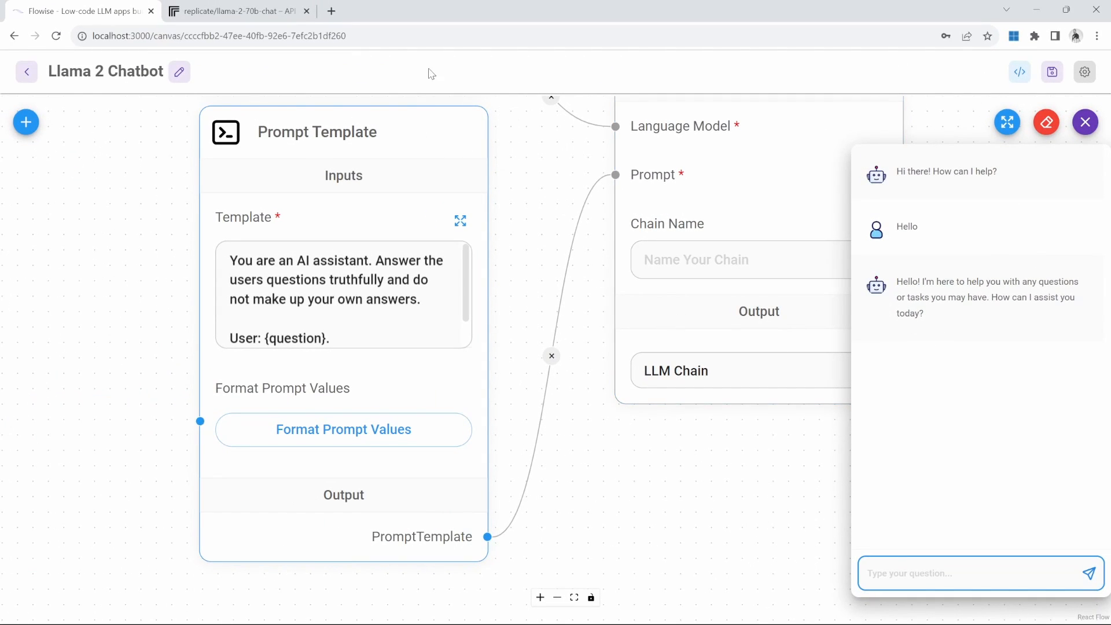
# - Switch to Replicate and open the dashboard to examine the recent predictions
pyautogui.click(237, 11)
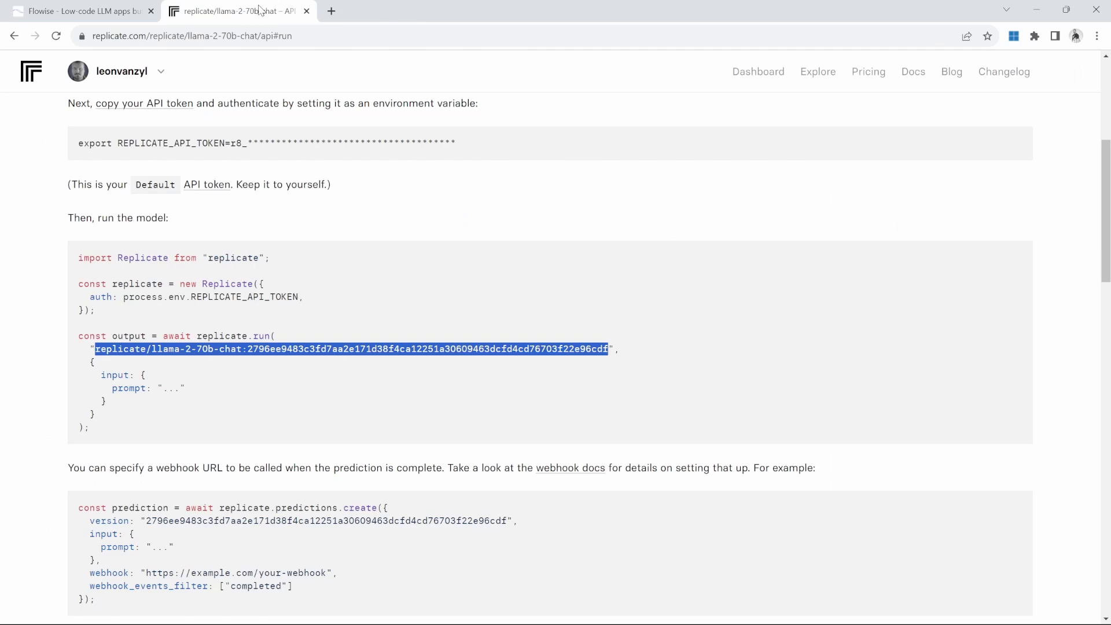
pyautogui.click(34, 68)
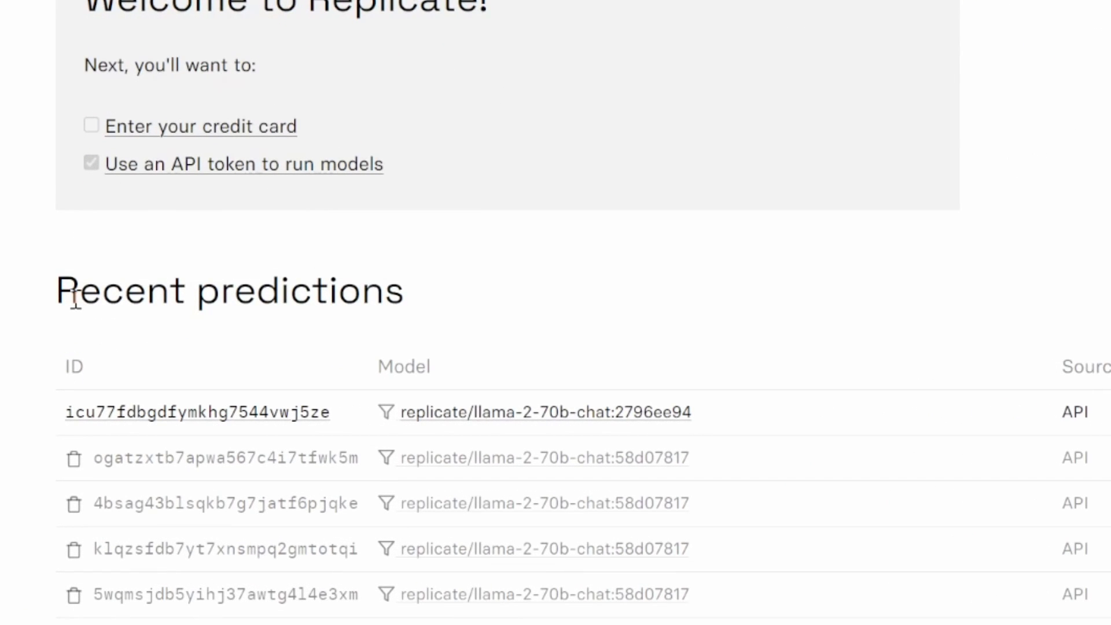
# - Open the latest llama-2-70b-chat entry under Recent predictions to examine its details
pyautogui.moveTo(54, 293); pyautogui.dragTo(441, 282)
pyautogui.click(441, 281)
pyautogui.click(199, 413)
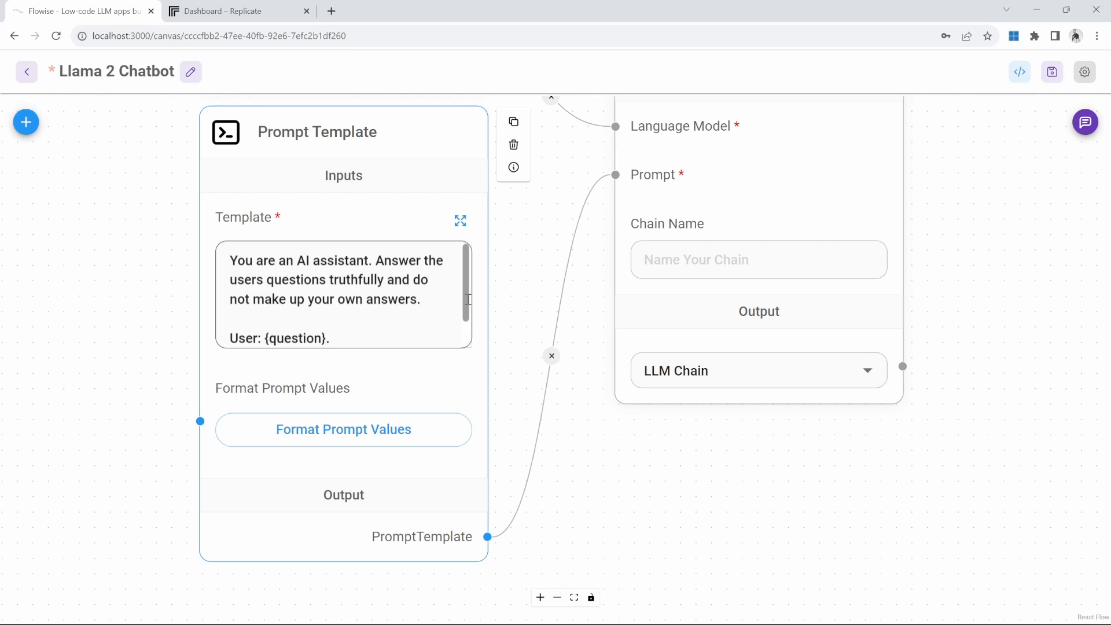
# - Switch to Replicate and open the stability-ai/stable-diffusion model from the Diffusion models collection on the Explore page
pyautogui.click(220, 11)
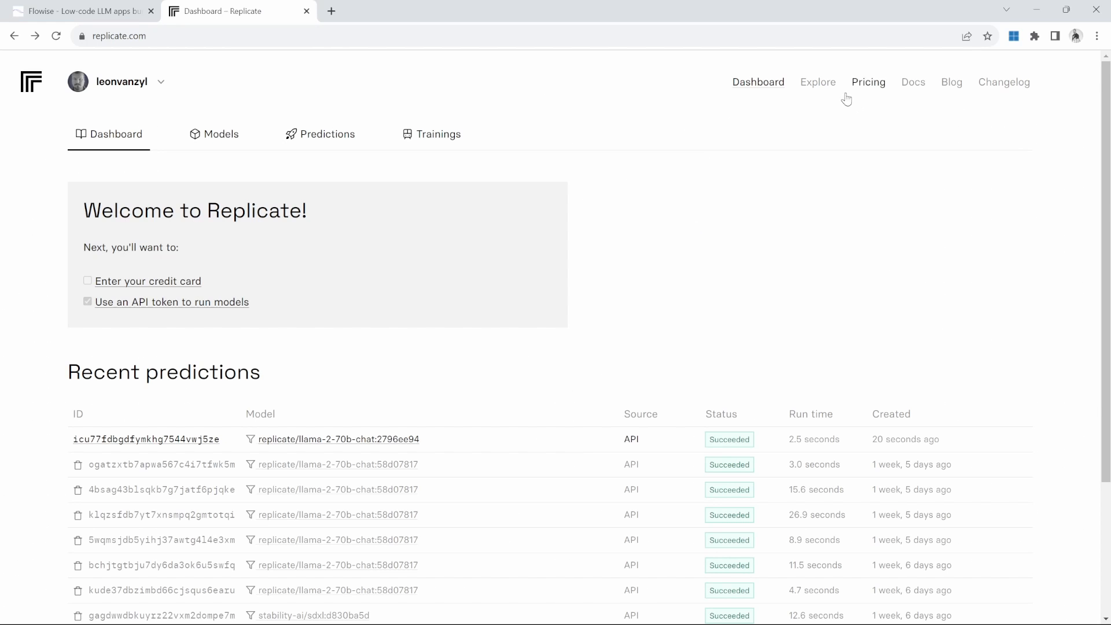
pyautogui.click(826, 89)
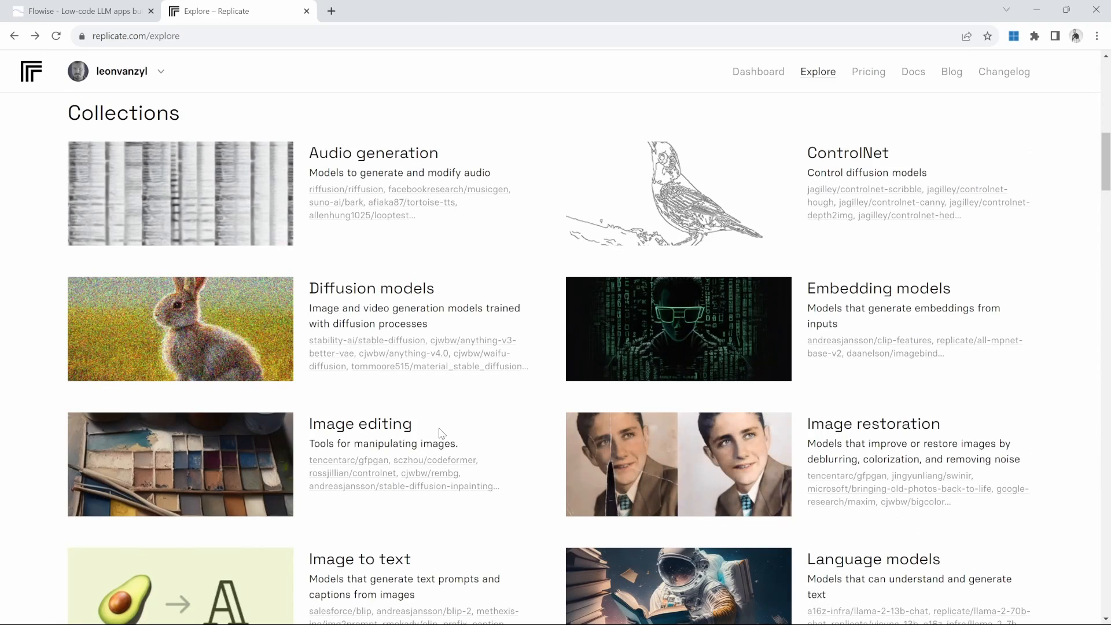
pyautogui.click(325, 297)
pyautogui.scroll(-6, 285, 351)
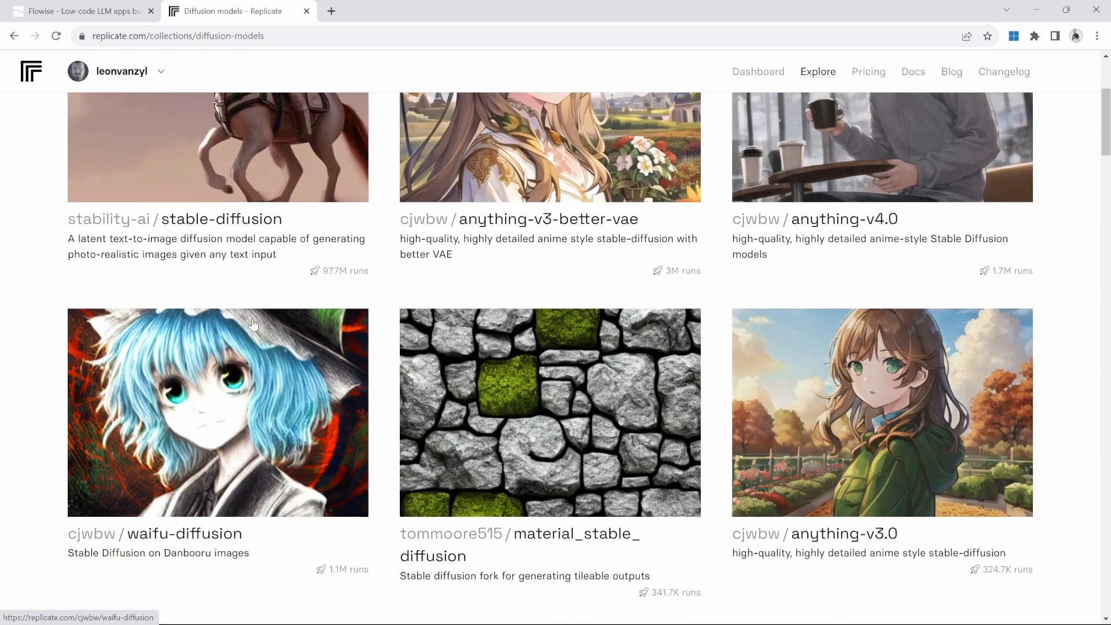
pyautogui.scroll(8, 285, 350)
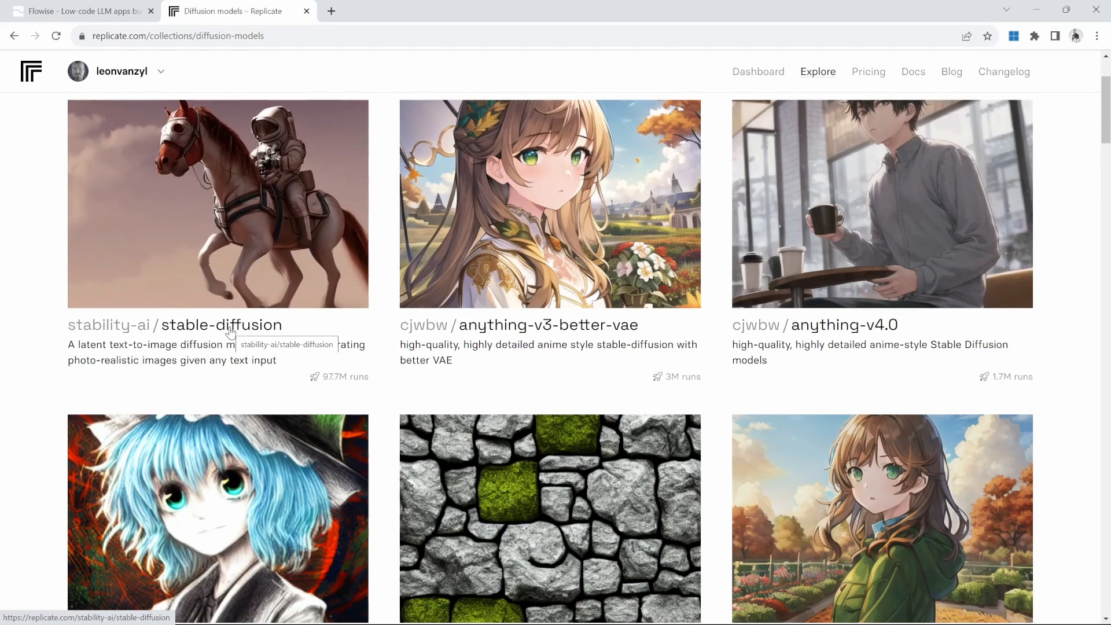
pyautogui.click(231, 330)
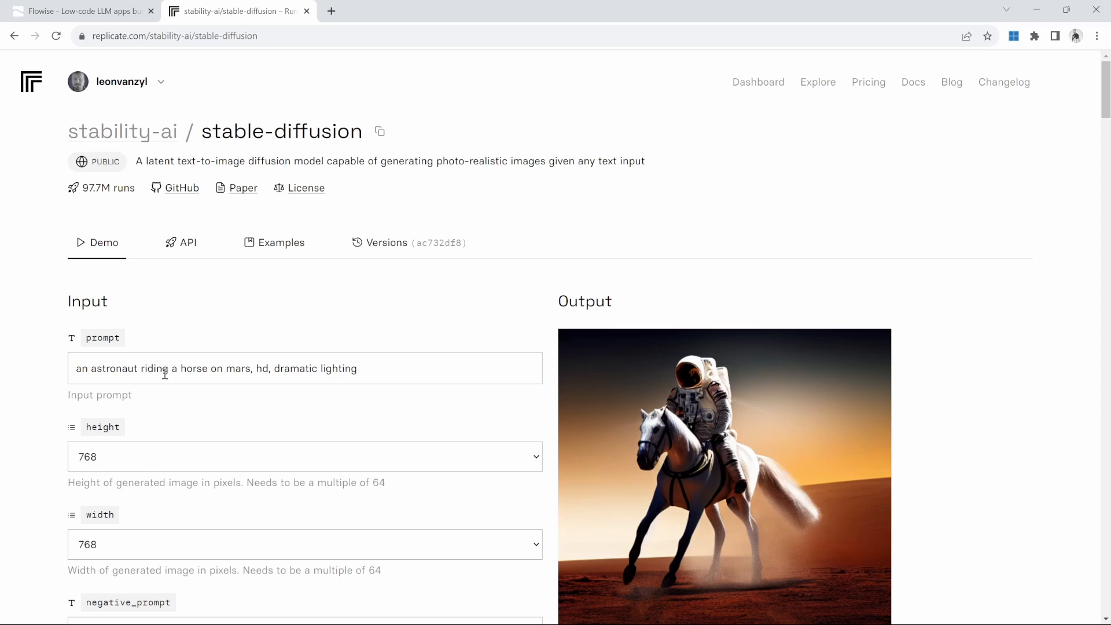
pyautogui.click(421, 377)
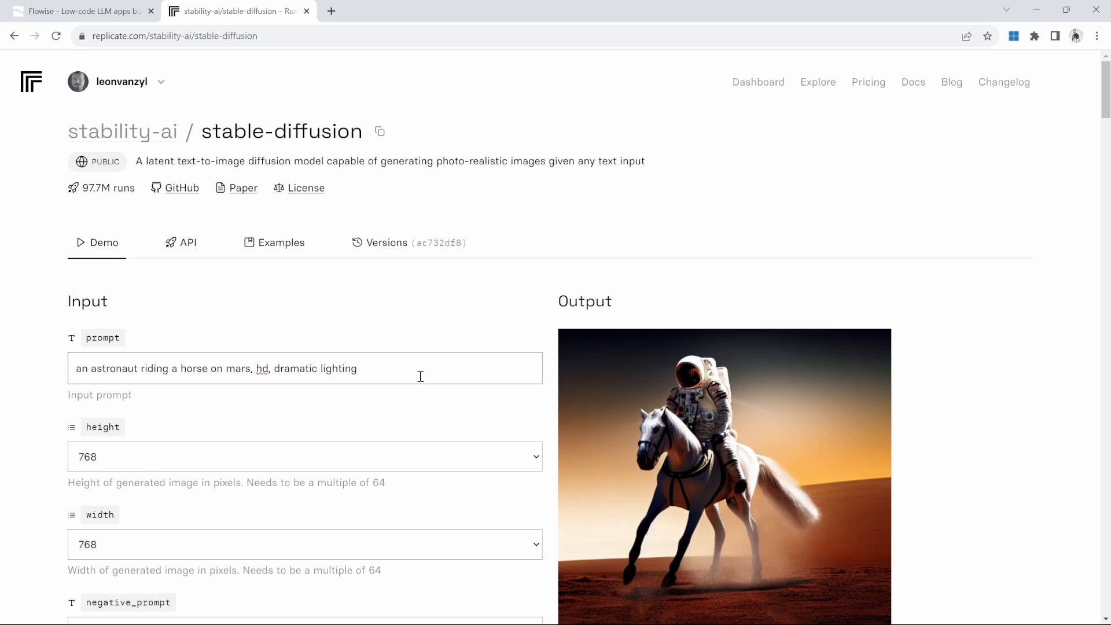
# - Open the model's API instructions and copy the full stability-ai/stable-diffusion identifier, including its version hash, from the run example
pyautogui.click(186, 248)
pyautogui.scroll(-5, 196, 383)
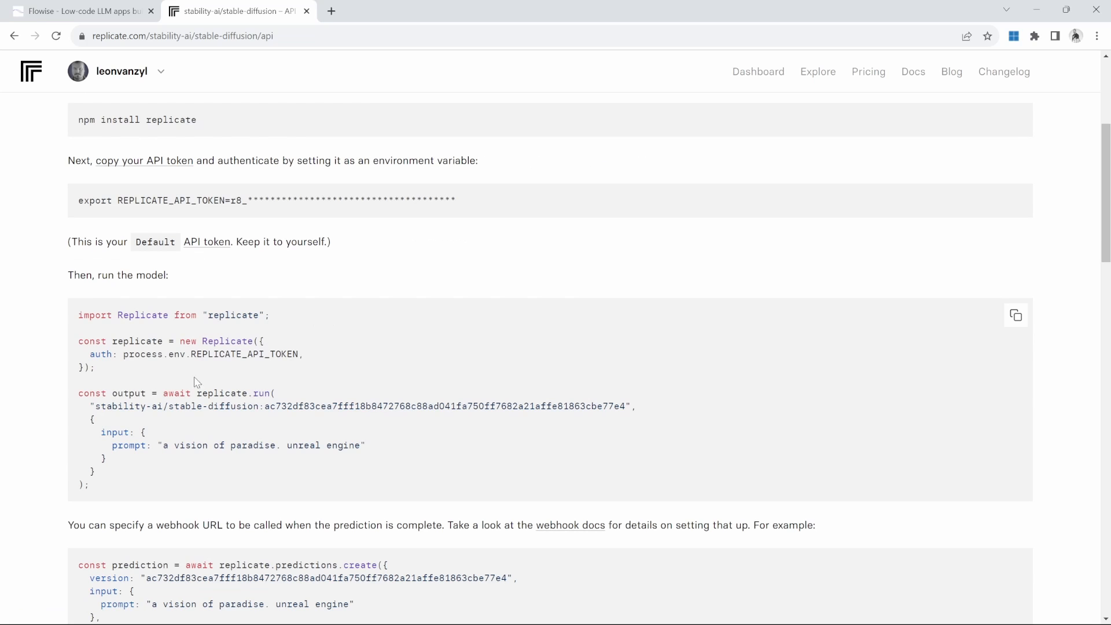
pyautogui.moveTo(96, 406); pyautogui.dragTo(632, 407)
# - Switch to Flowise and replace the Replicate node's model with the copied stability-ai/stable-diffusion identifier
pyautogui.click(81, 11)
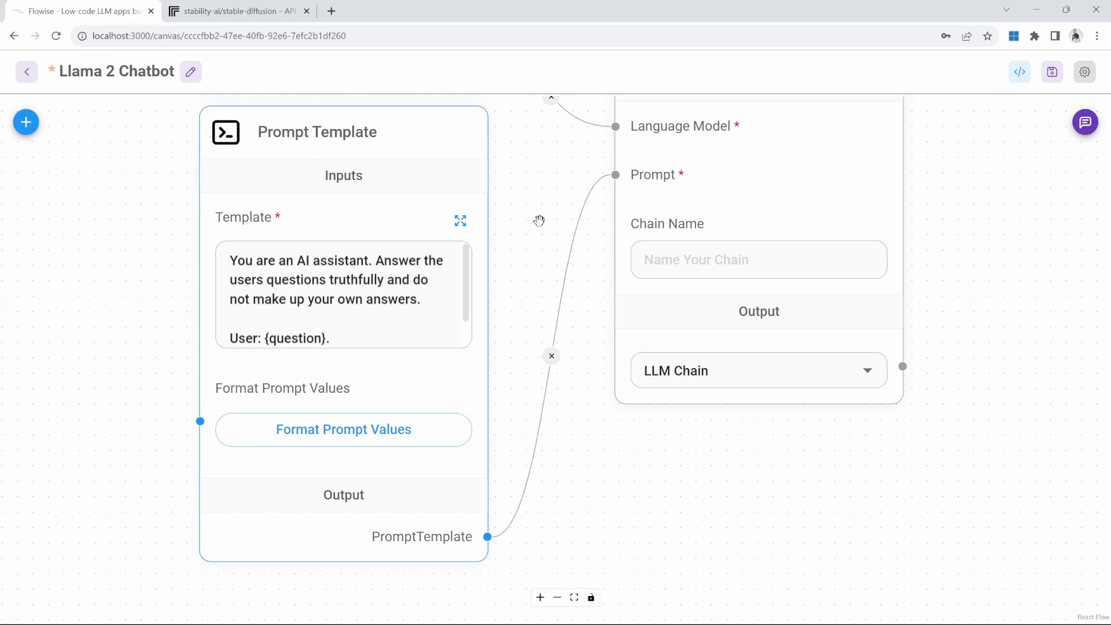
pyautogui.scroll(7, 539, 220)
pyautogui.click(422, 231)
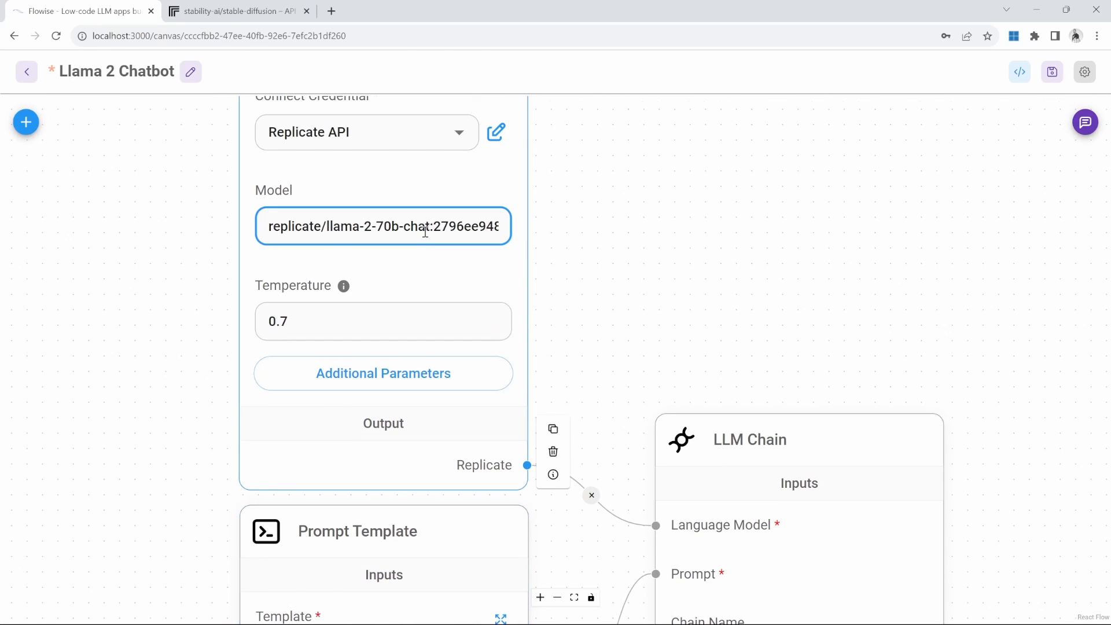
pyautogui.hotkey('ctrl', 'a')
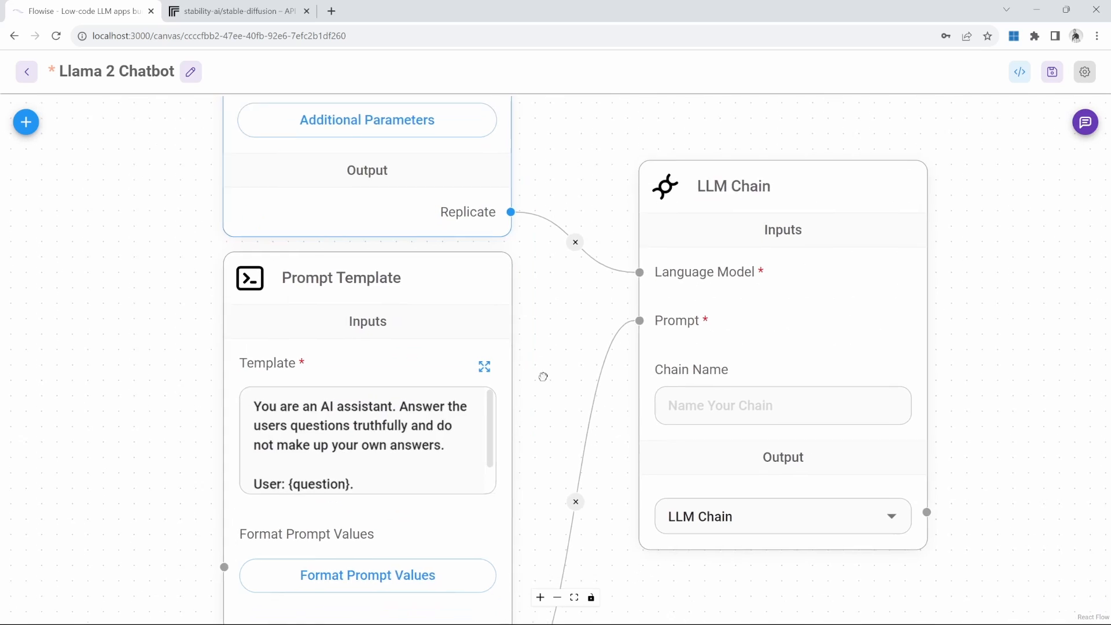
# - Replace the entire Prompt Template text with "{question}", and save the template and the chatflow
pyautogui.moveTo(544, 378); pyautogui.dragTo(585, 230)
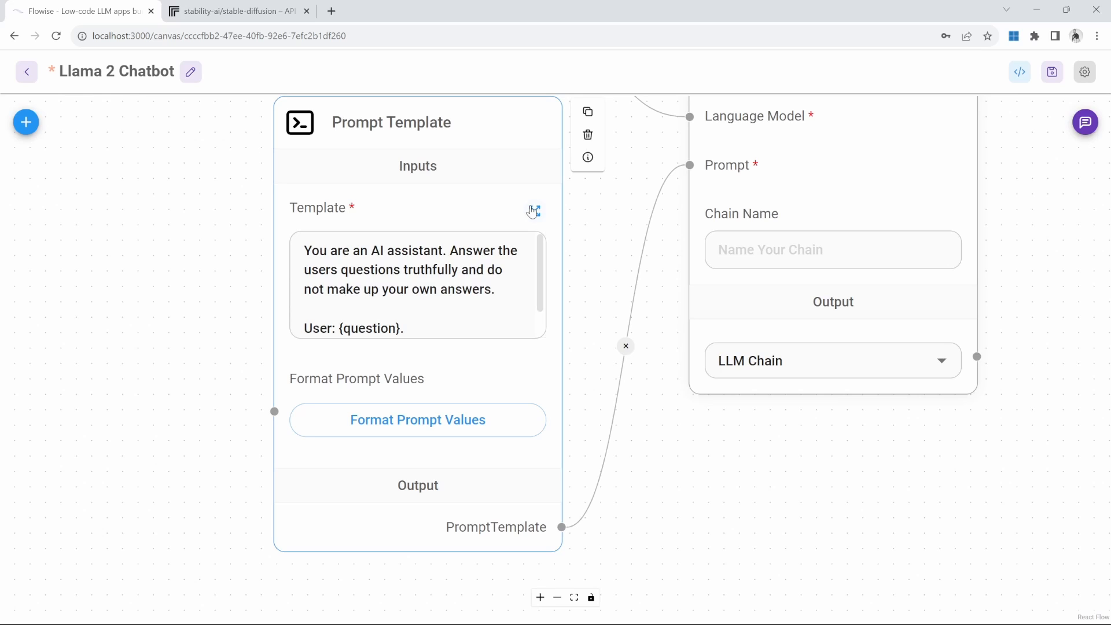
pyautogui.click(529, 212)
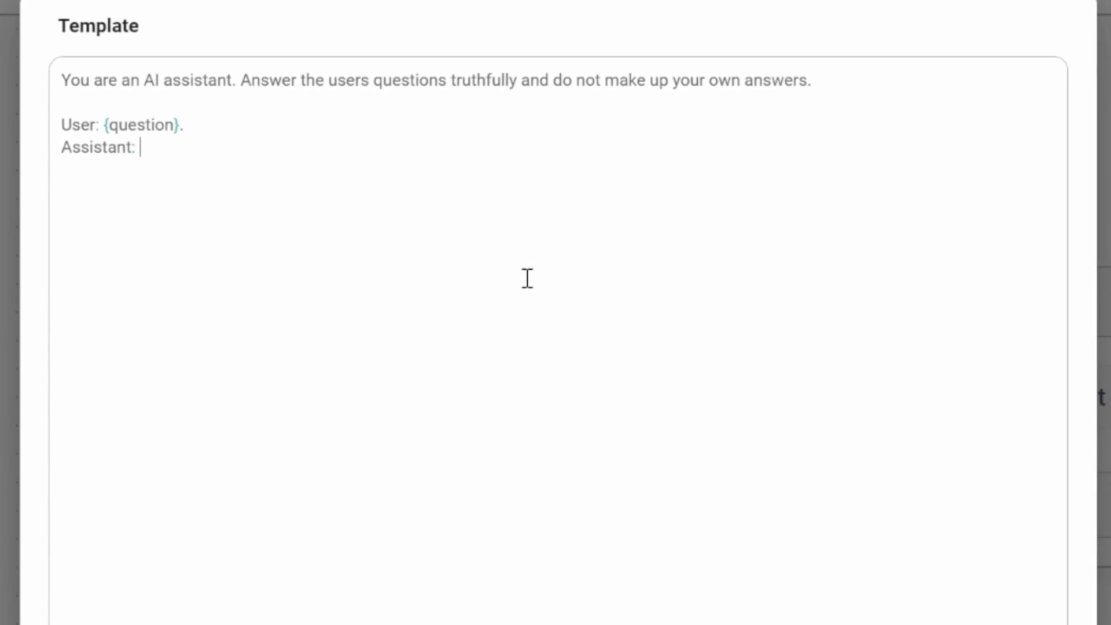
pyautogui.hotkey('ctrl', 'a')
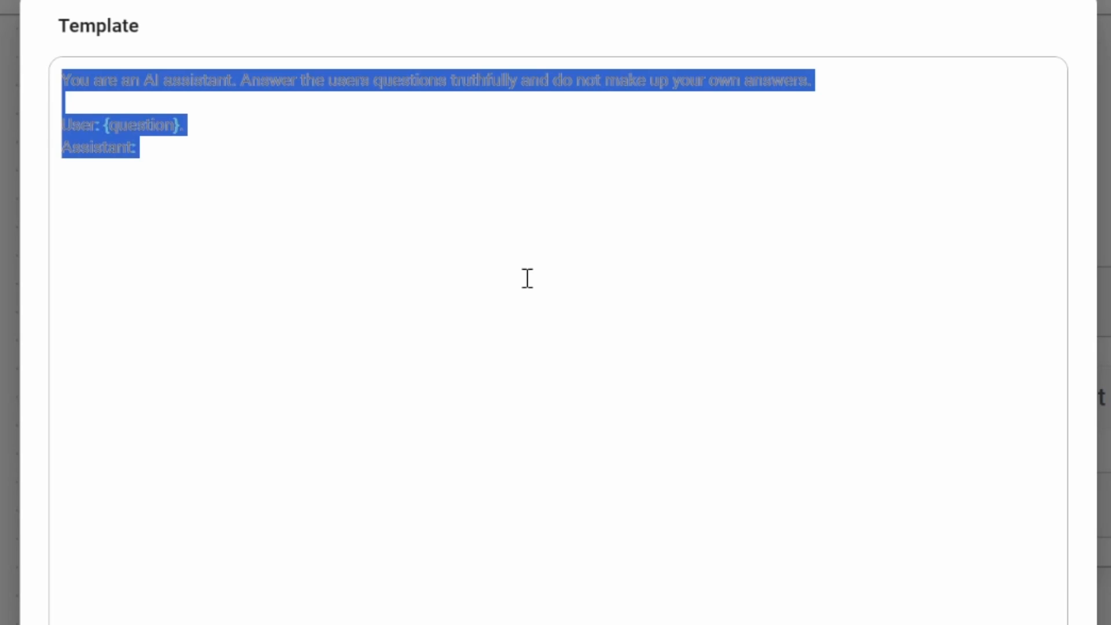
pyautogui.press('BackSpace')
pyautogui.write('{question')
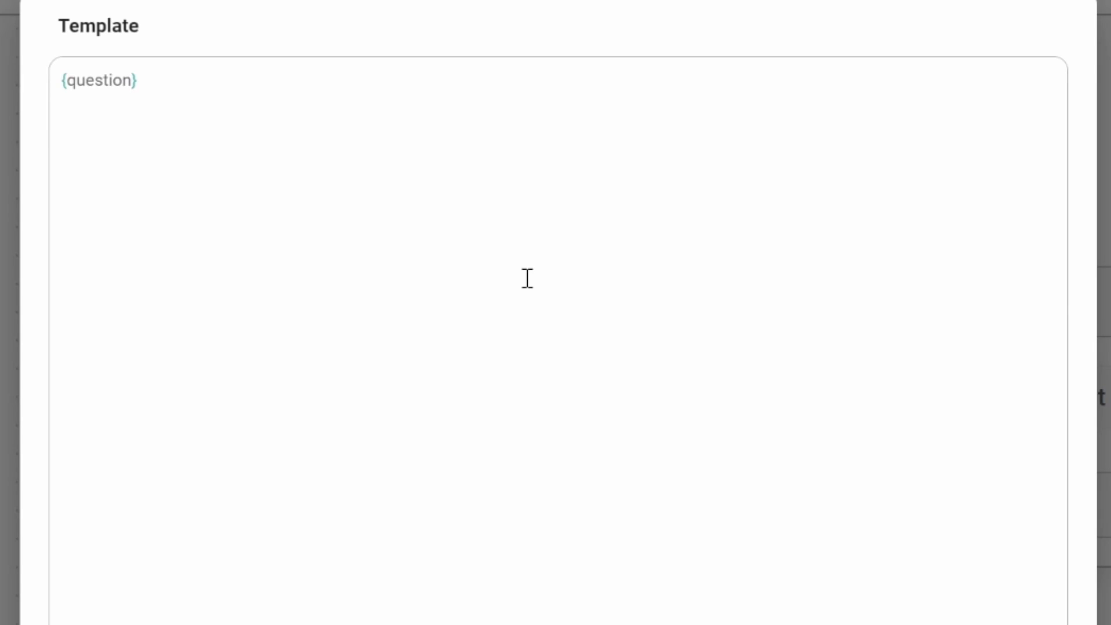
pyautogui.click(816, 576)
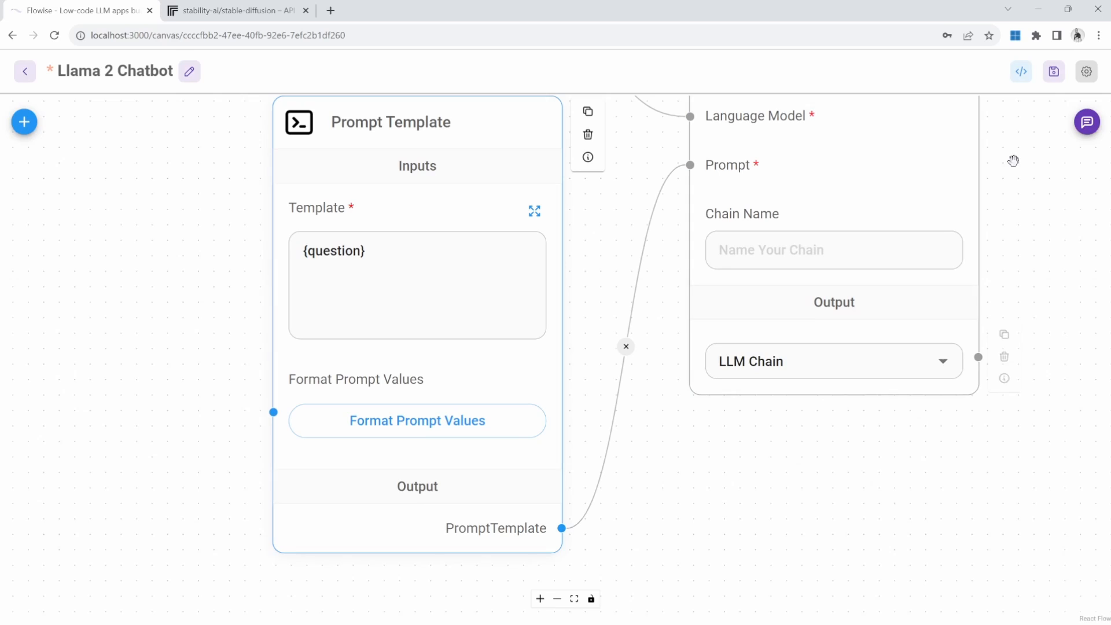
pyautogui.click(1062, 72)
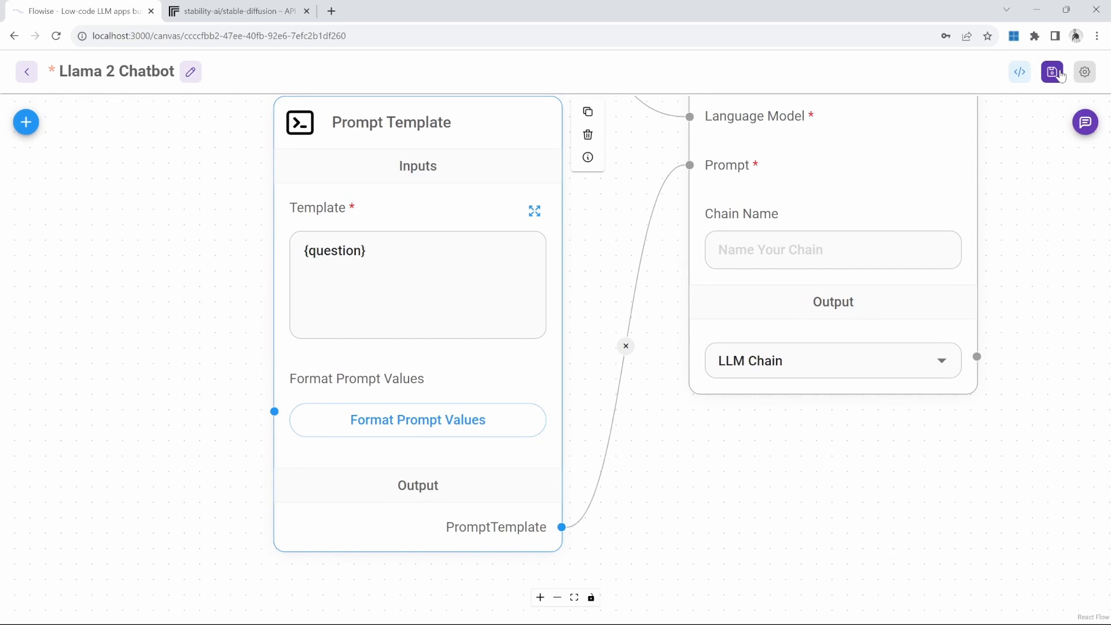
# - Open the chat window and clear all its chat history
pyautogui.click(1086, 122)
pyautogui.click(1047, 122)
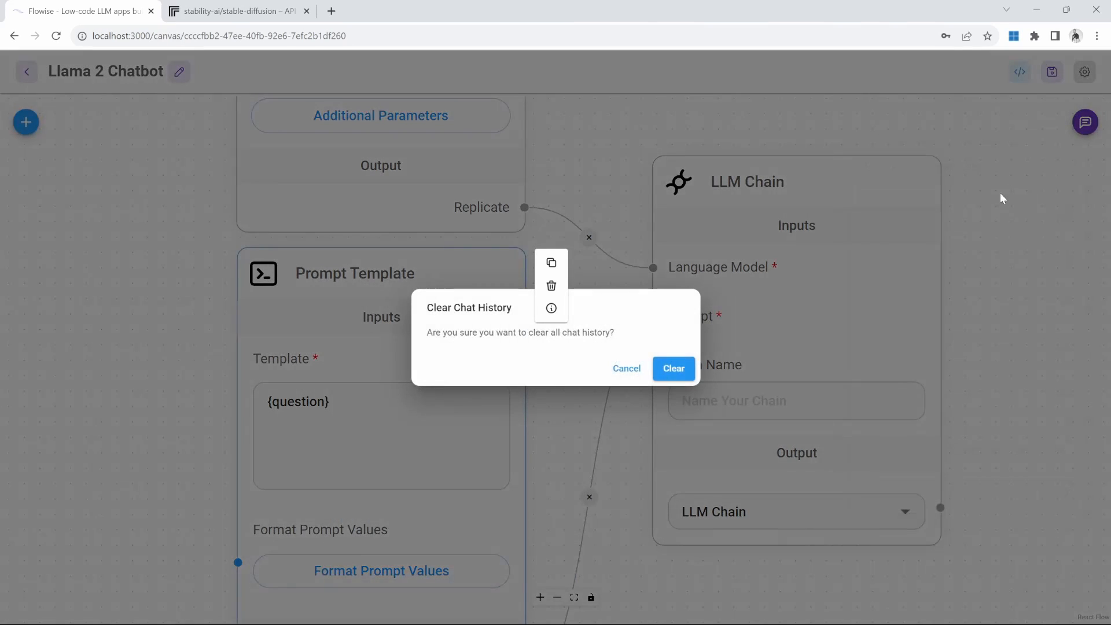
pyautogui.click(1002, 199)
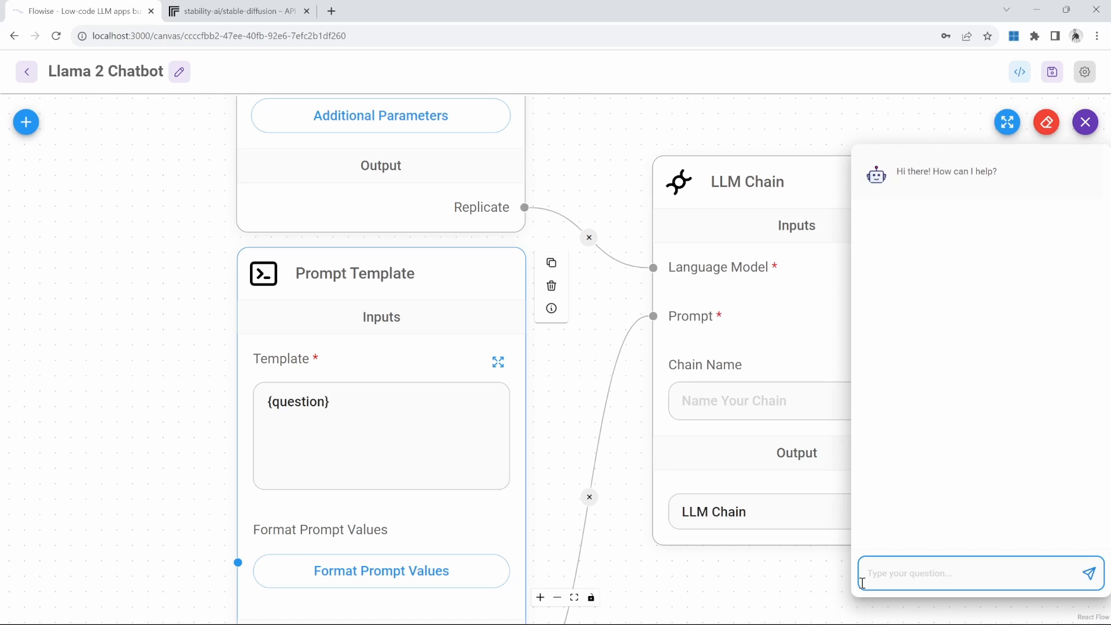
# - Send the chat message "A cowboy riding into the sunset" and open the image link in the reply
pyautogui.write('A cowboy riding into the sunset.')
pyautogui.press('Return')
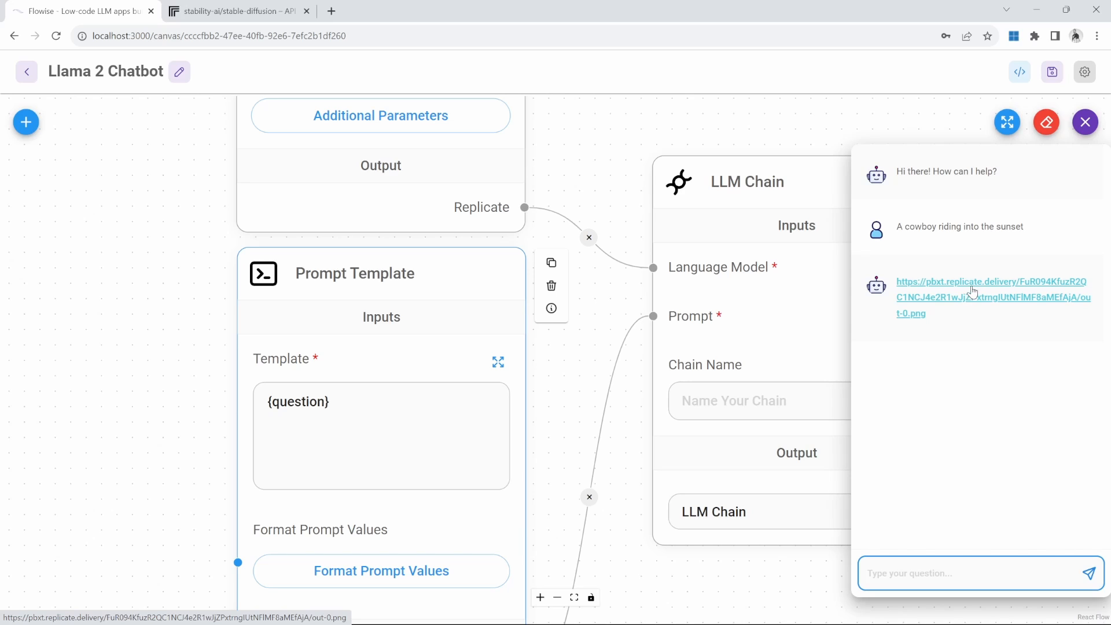
pyautogui.click(974, 297)
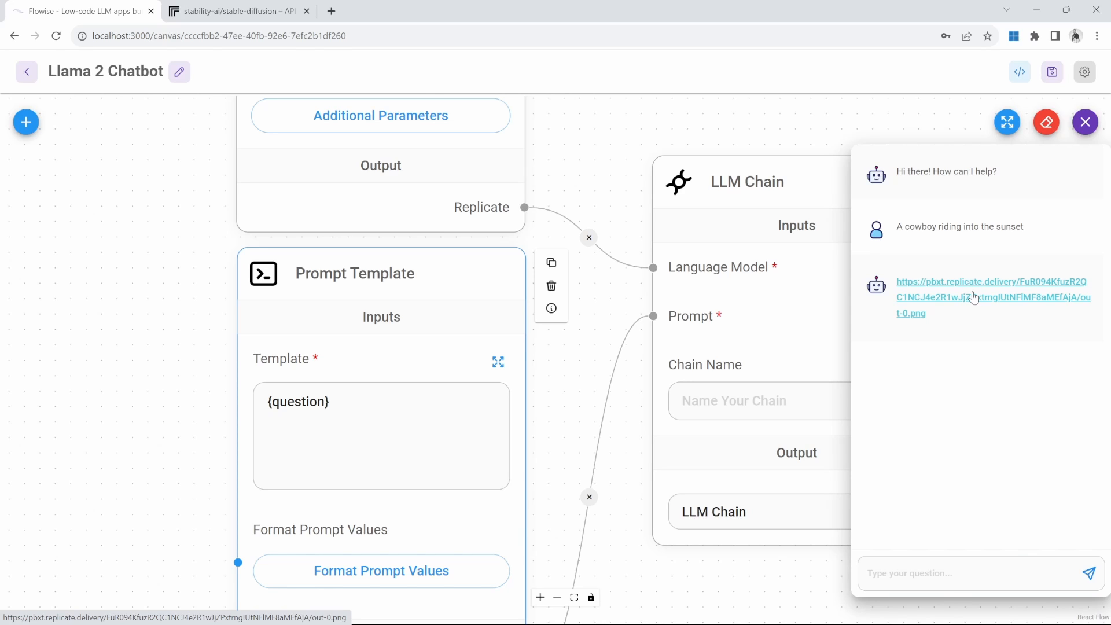